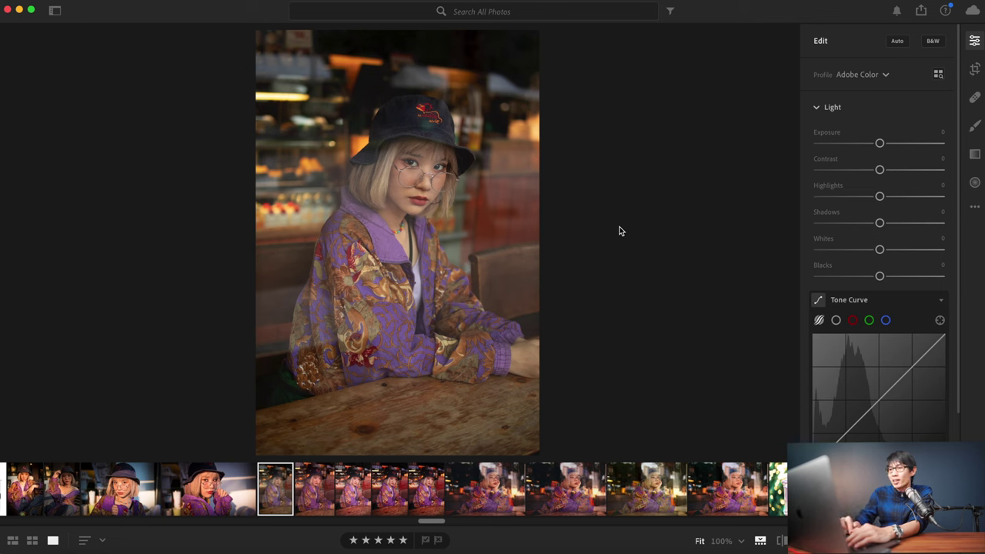
Show the Info panel for IMG_8243.CR3 and bring up the Crop & Rotate controls.
key(i)
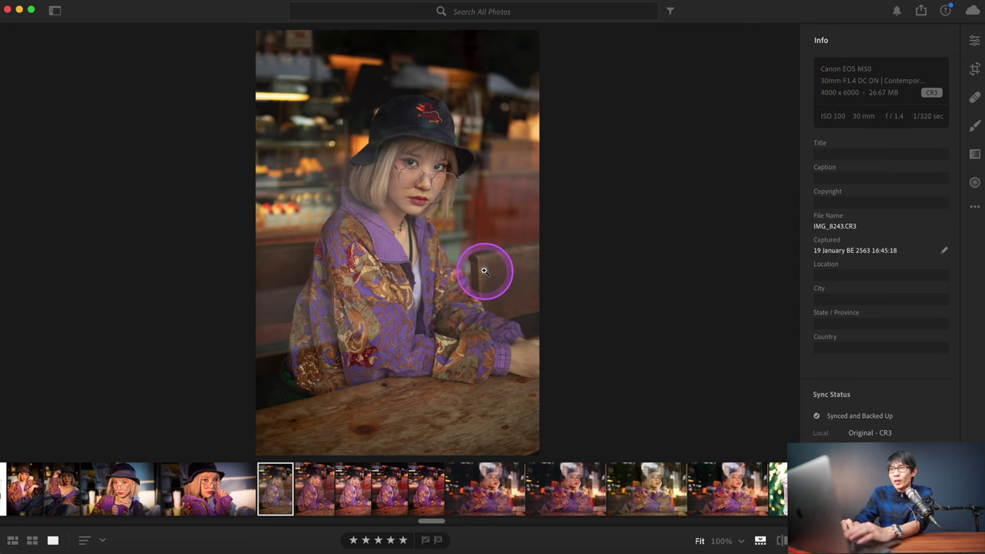
click(975, 68)
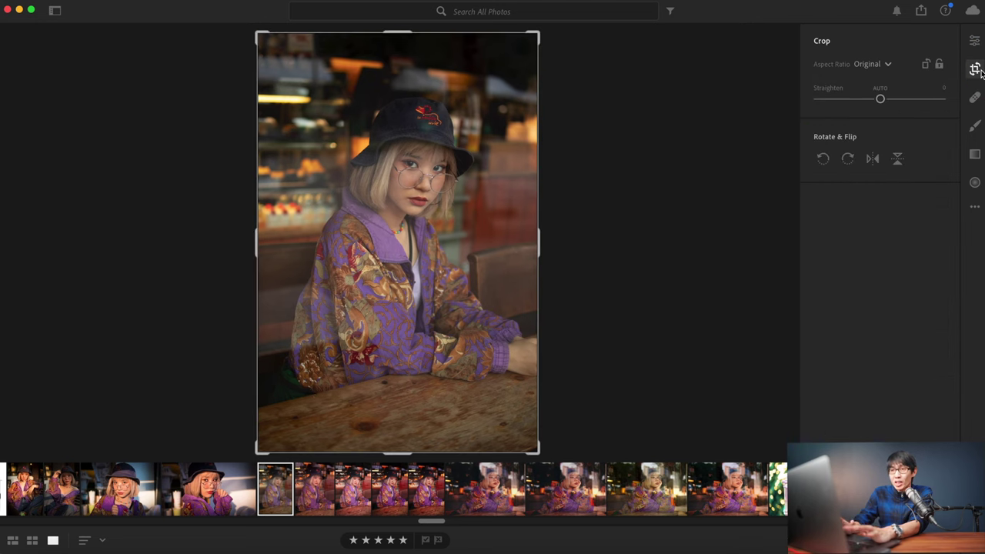
Trim the crop frame's bottom, top and left edges and reposition the woman within it.
click(681, 158)
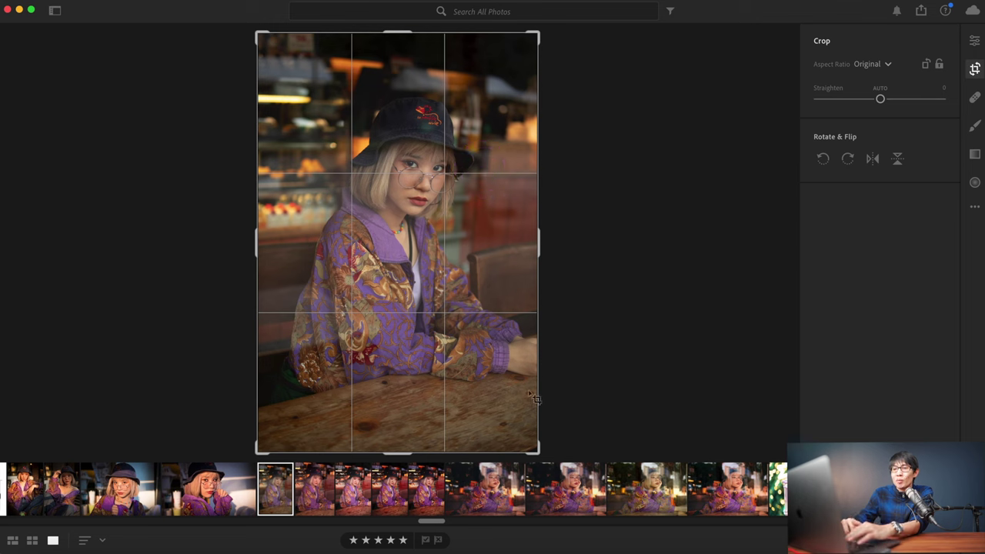
drag(391, 453, 393, 440)
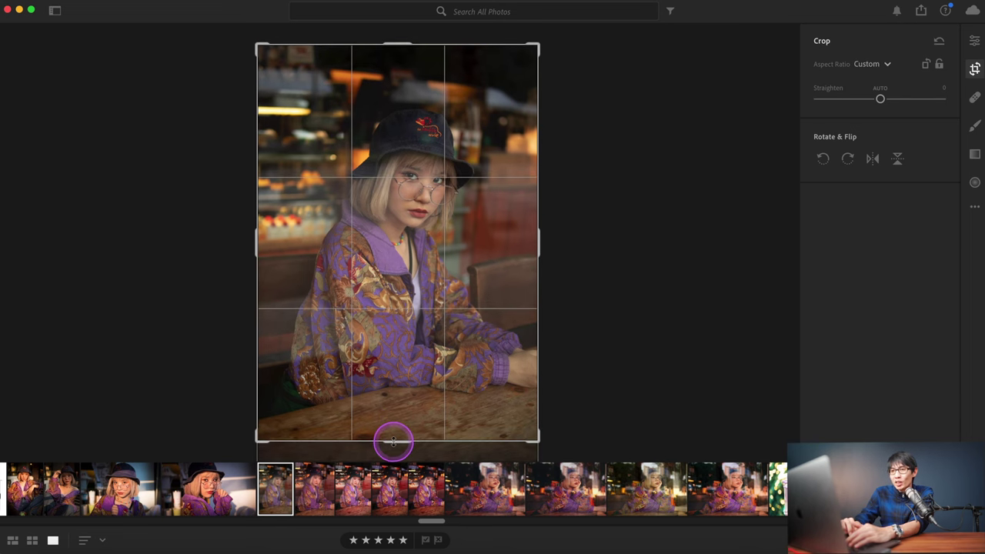
drag(410, 53, 410, 67)
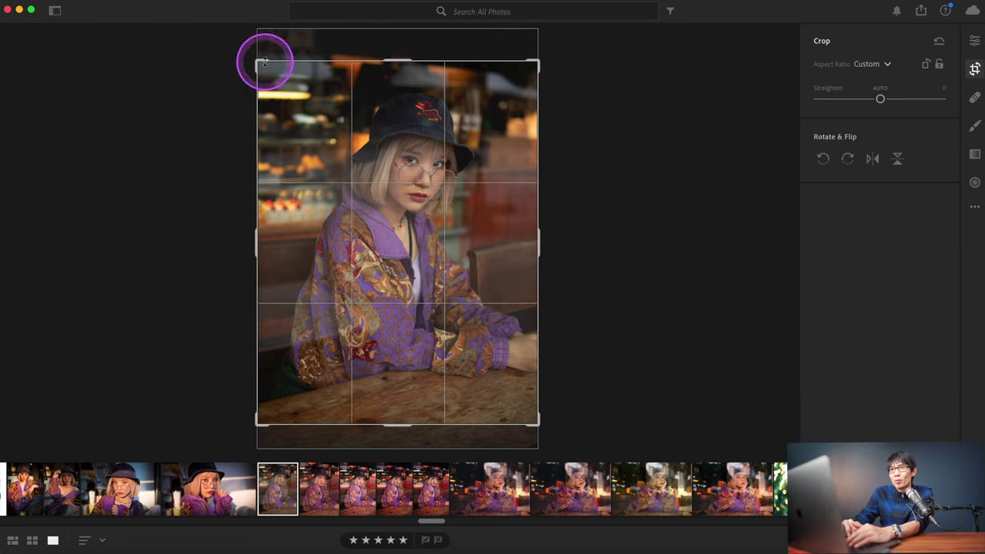
drag(257, 83, 265, 81)
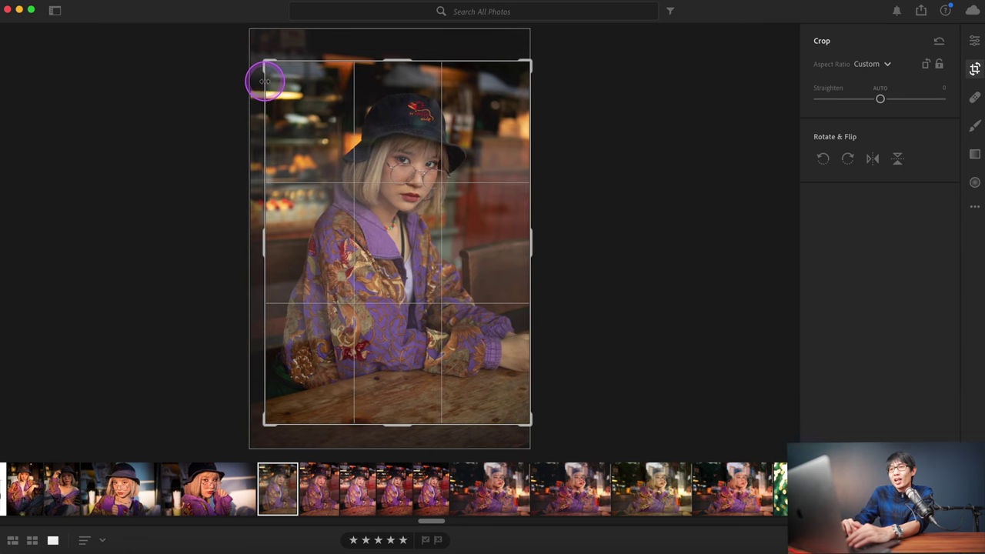
drag(354, 146, 363, 150)
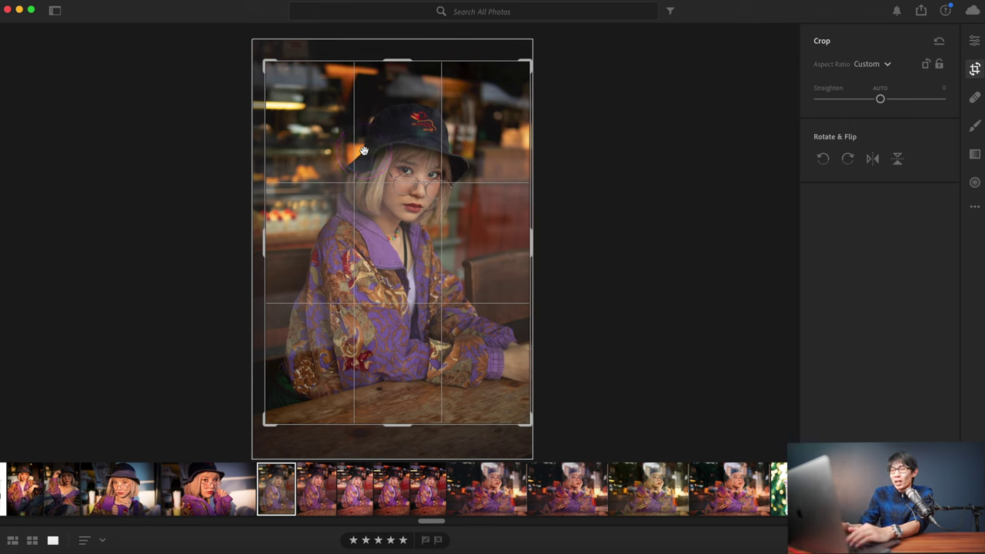
Straighten the portrait to about -1.22 and apply the crop.
click(975, 69)
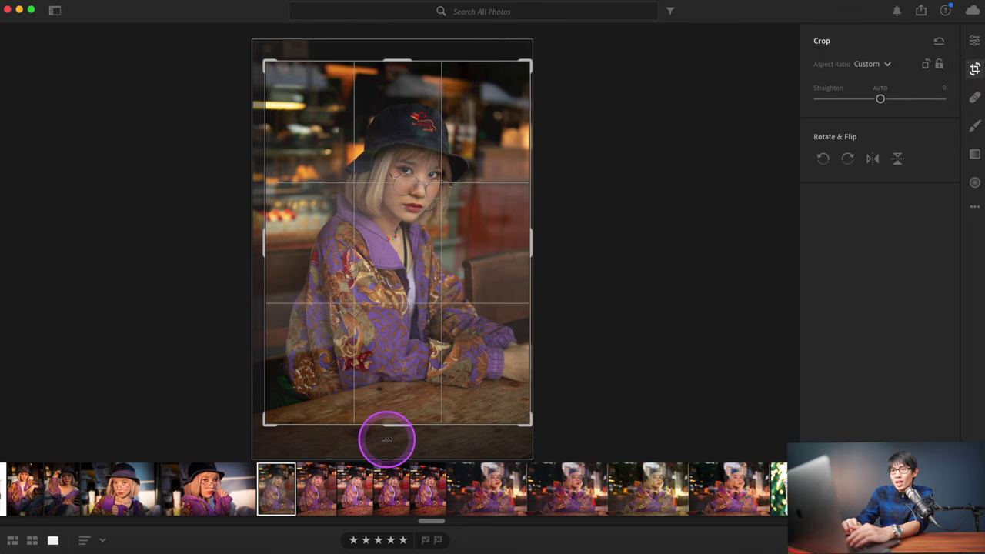
click(425, 350)
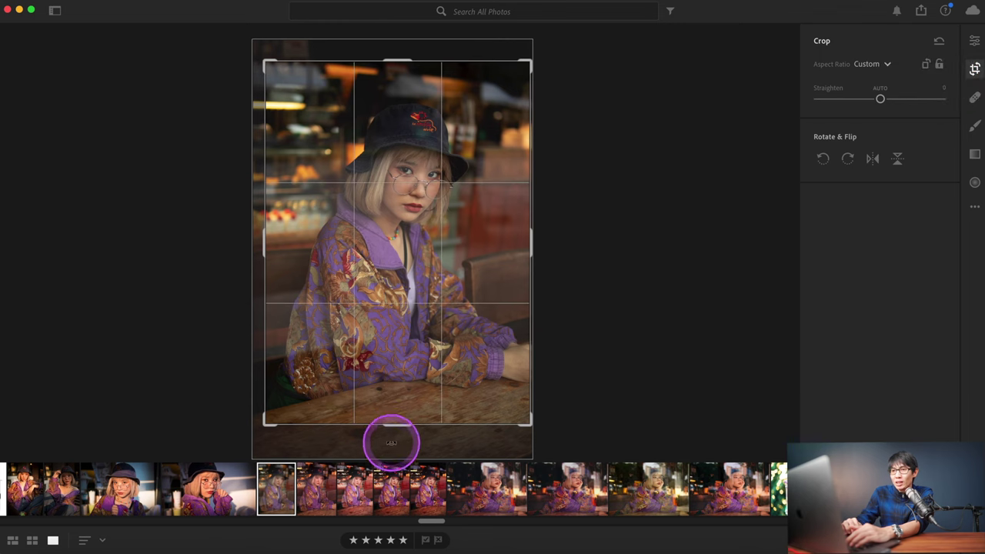
drag(392, 440, 396, 442)
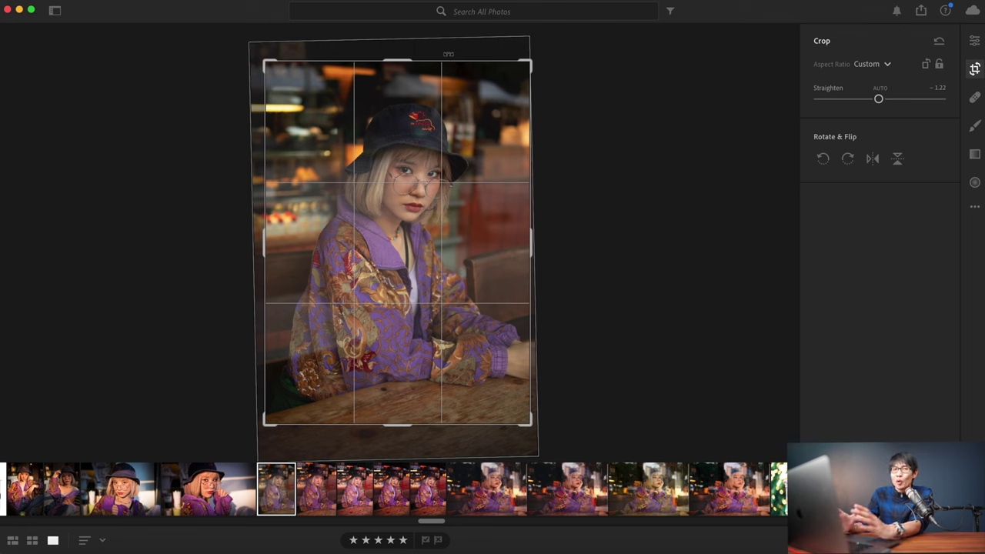
mouse_move(448, 54)
mouse_down()
mouse_move(404, 34)
mouse_move(362, 429)
mouse_move(252, 258)
mouse_up()
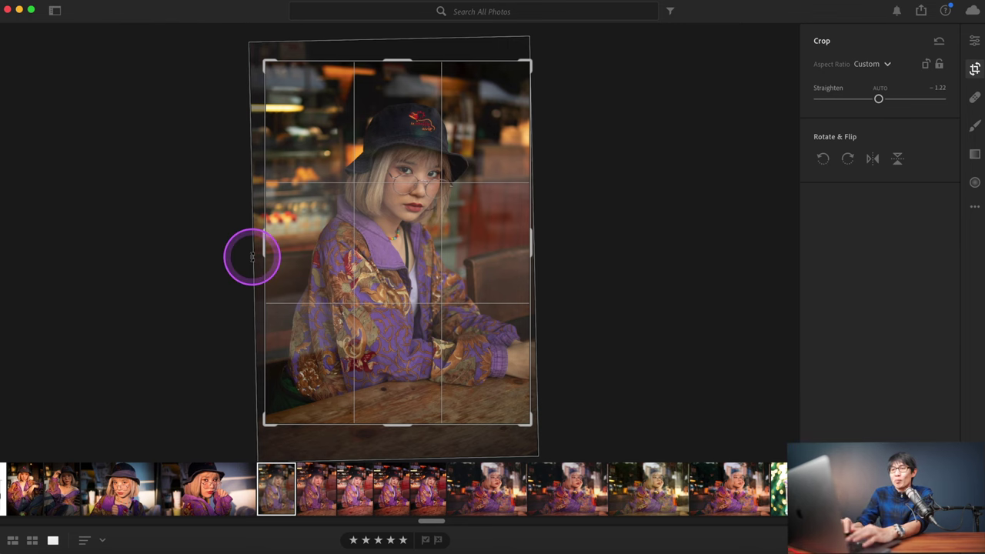
key(Return)
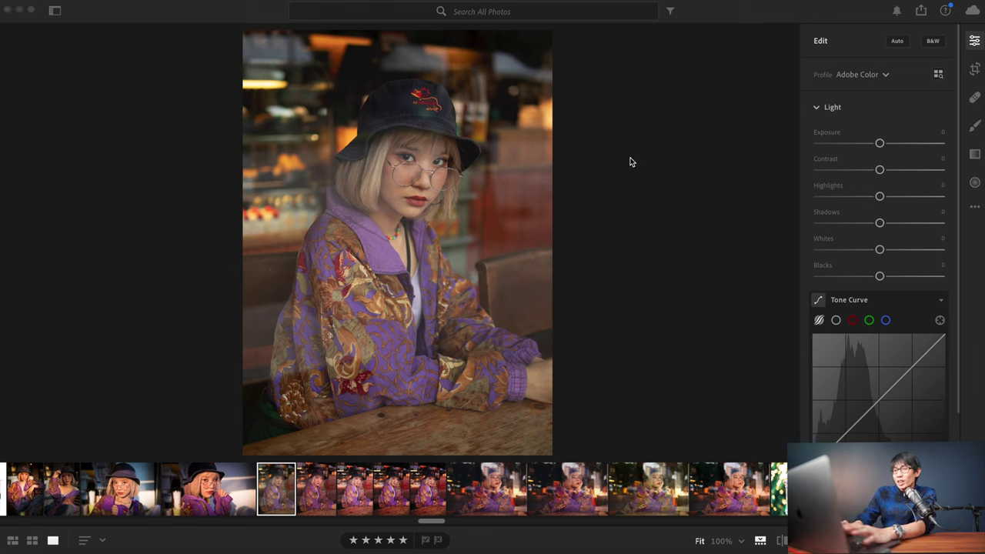
Undo the accidental Exposure nudge and show the histogram above the adjustments.
drag(627, 181, 593, 208)
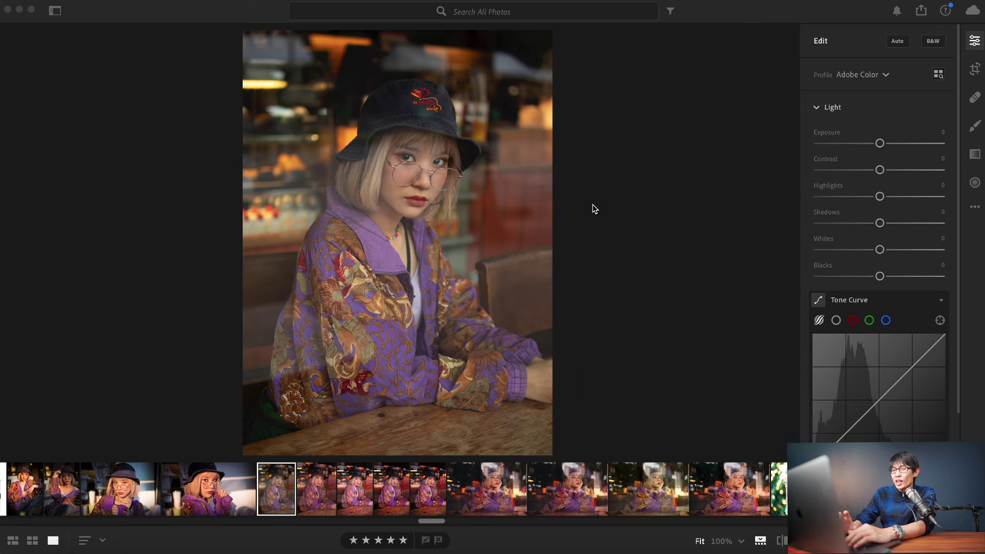
drag(880, 143, 895, 143)
key(super+z)
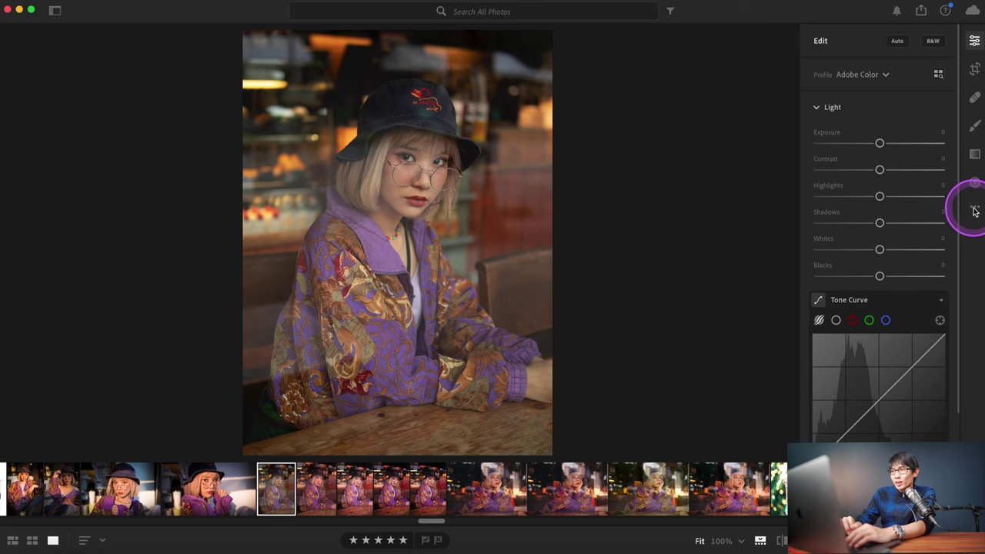
click(975, 209)
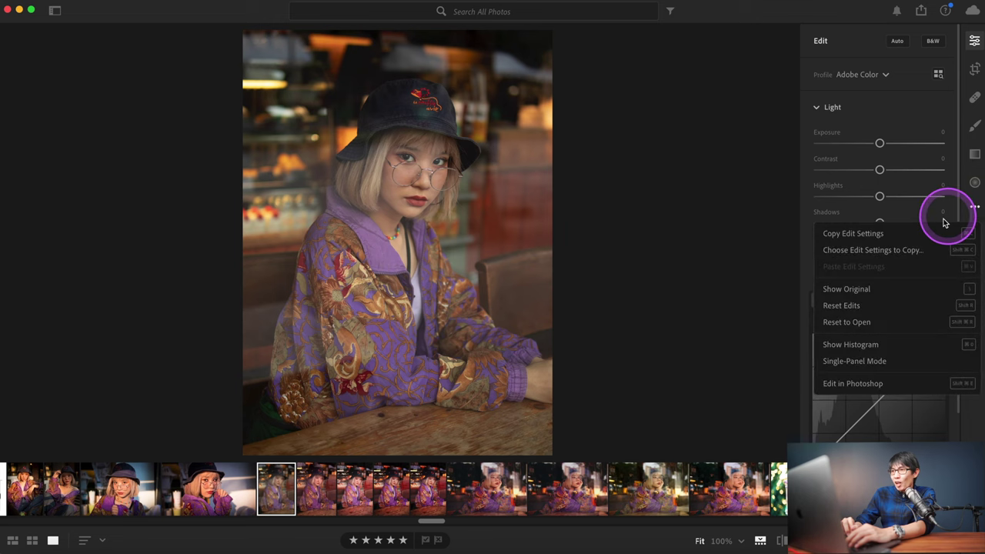
click(872, 350)
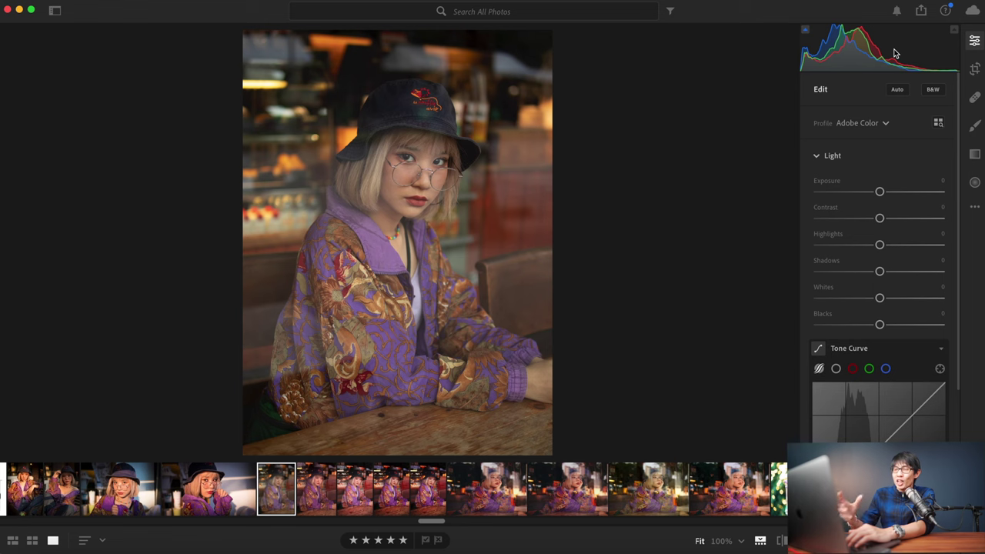
Try brighter Exposure values around +0.57, then undo Exposure back to 0.
click(791, 68)
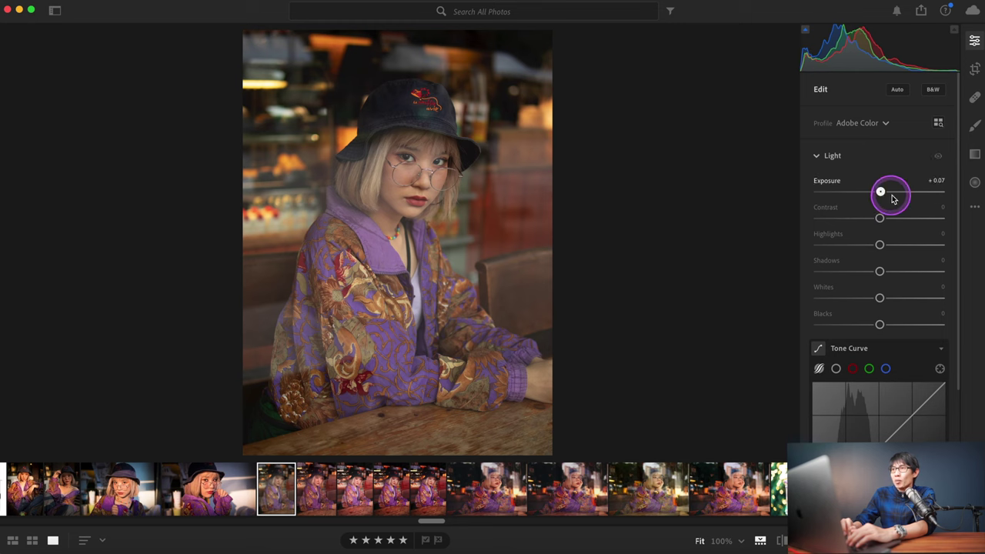
mouse_move(892, 194)
mouse_down()
mouse_move(908, 198)
mouse_move(871, 199)
mouse_up()
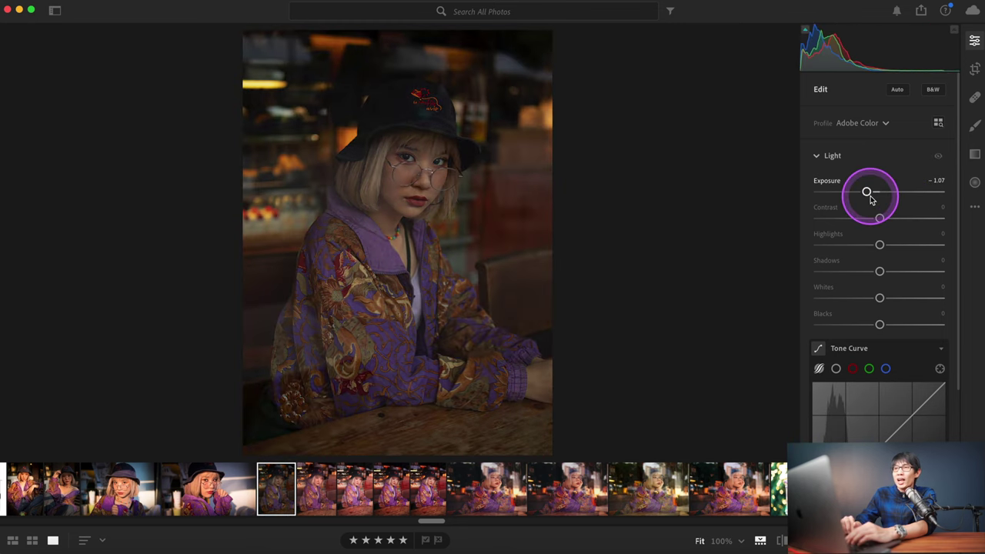
key(super+z)
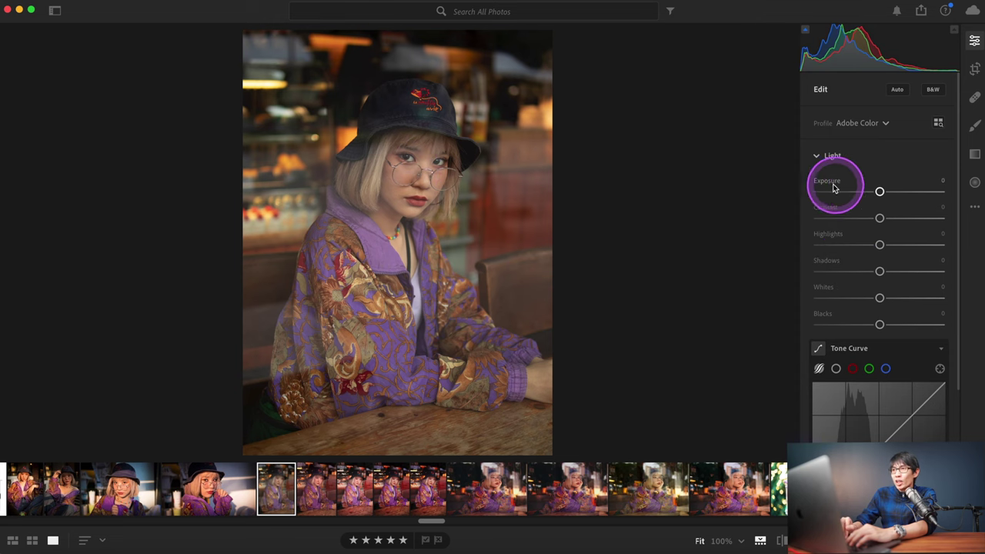
mouse_move(826, 181)
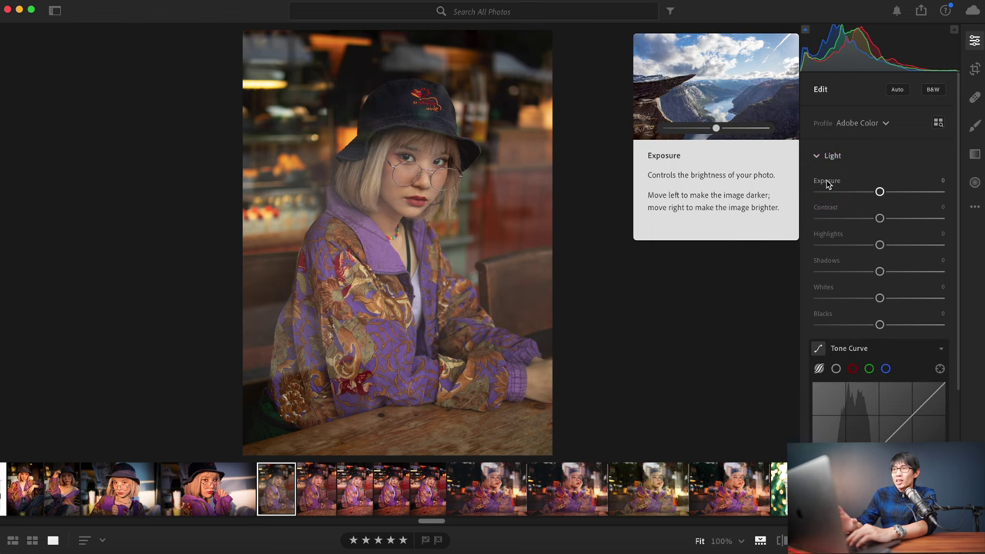
click(880, 193)
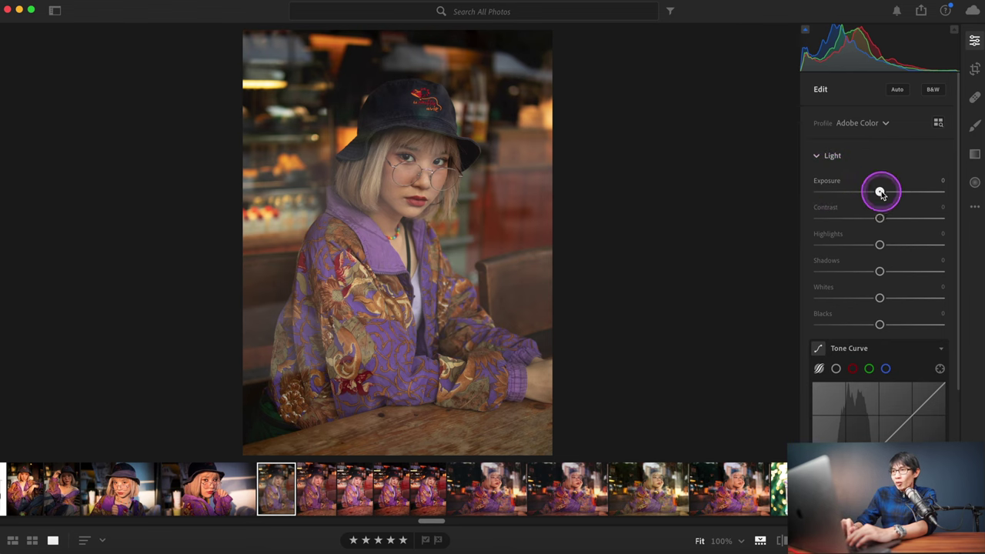
drag(881, 194, 889, 195)
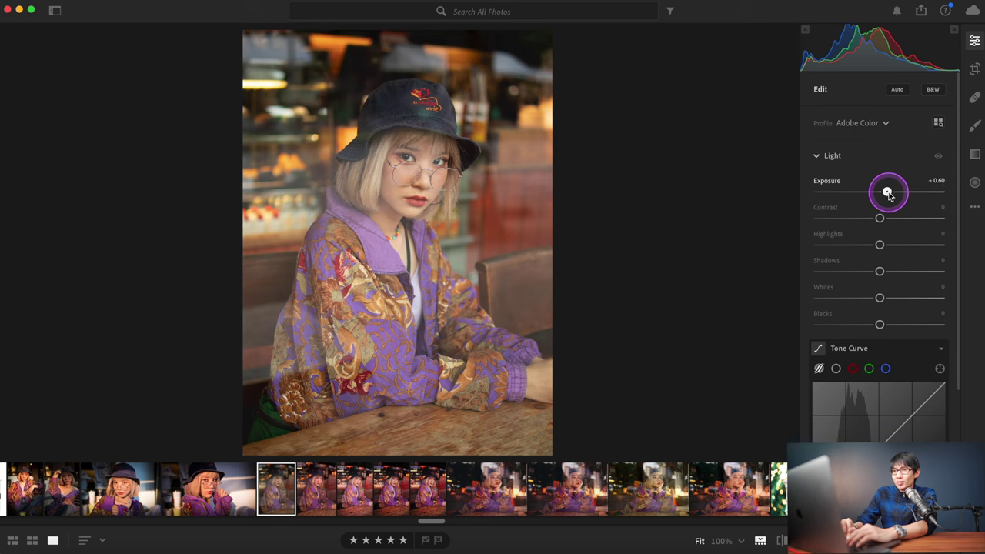
drag(887, 192, 887, 192)
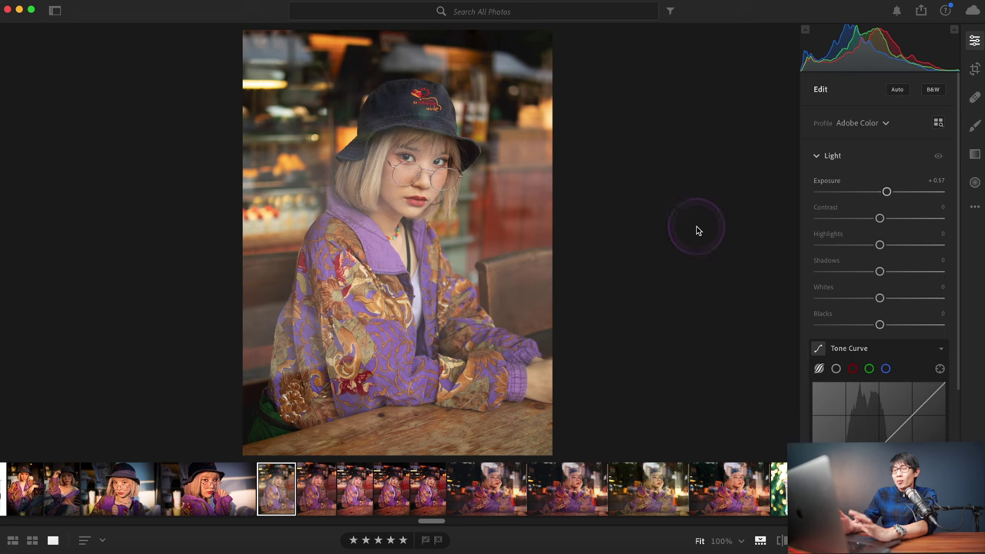
drag(697, 231, 824, 222)
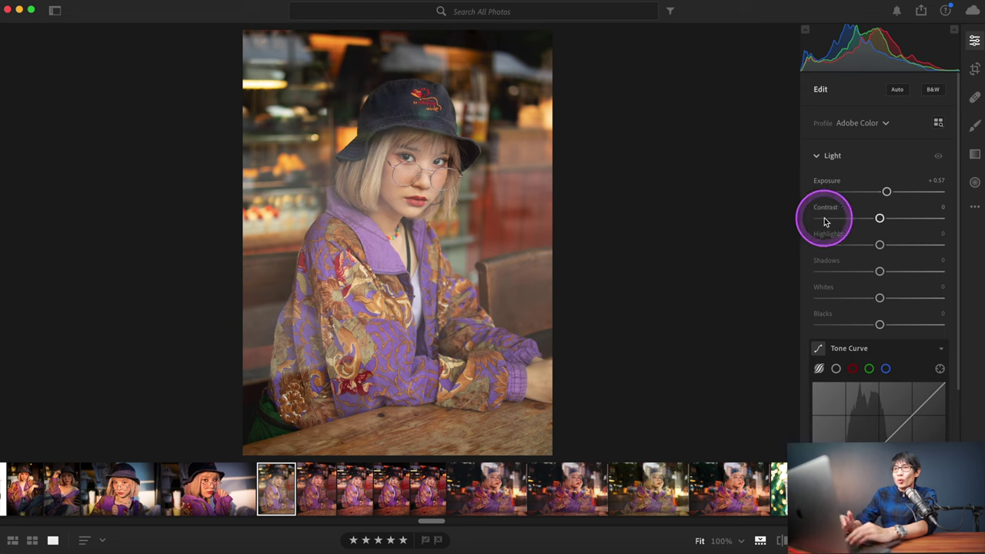
key(ctrl+z)
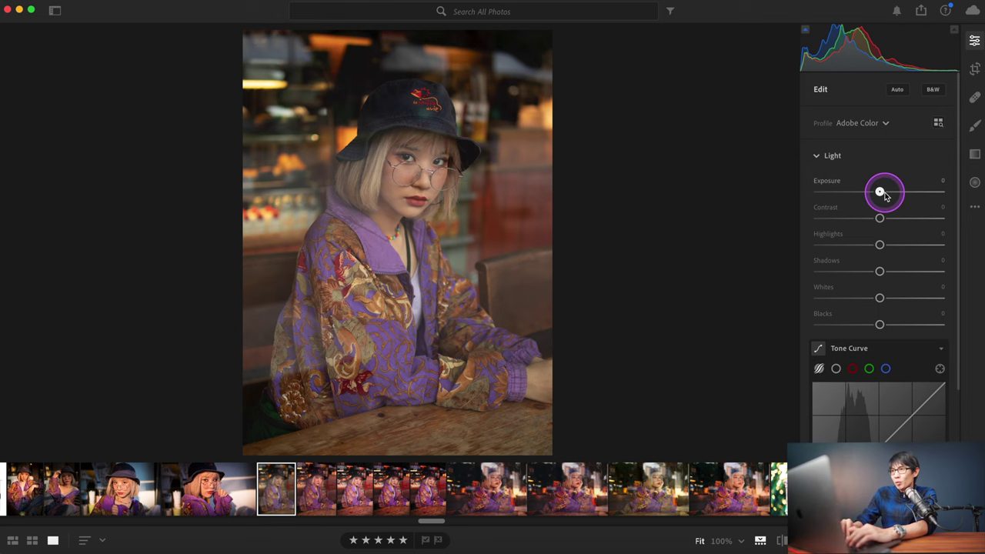
Raise Exposure to about +0.67, inspect the face at 100%, and compare with the original.
drag(884, 195, 887, 193)
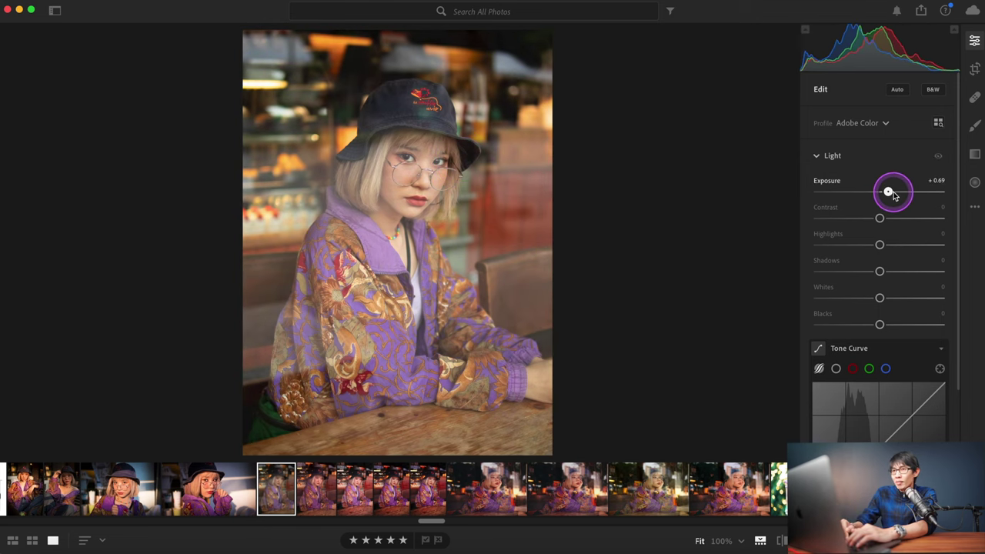
click(429, 189)
click(407, 169)
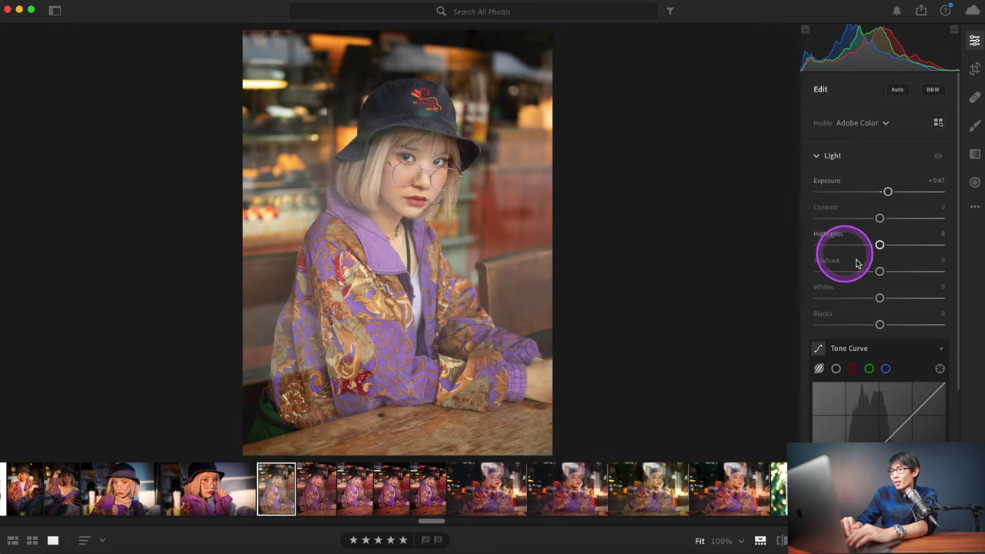
click(760, 540)
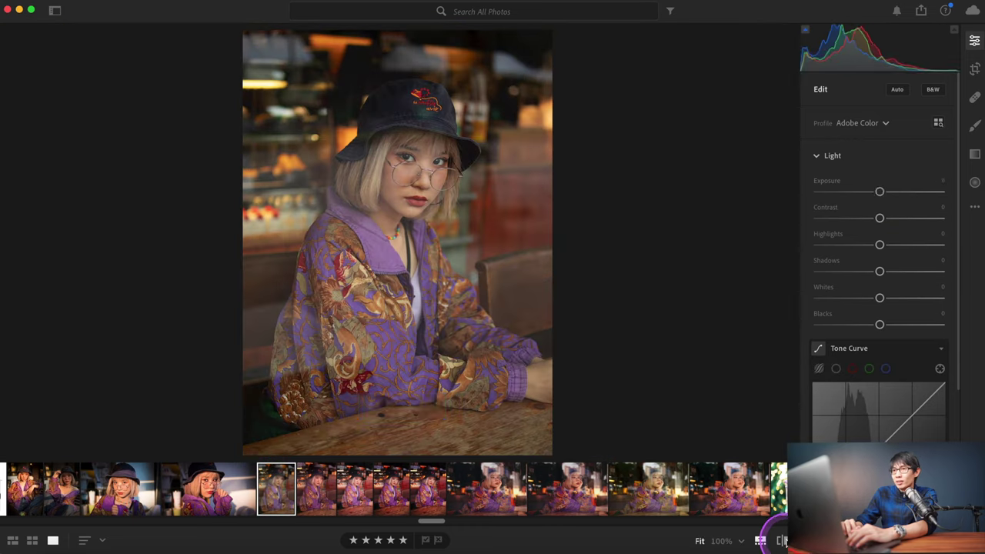
click(760, 540)
click(761, 540)
click(761, 540)
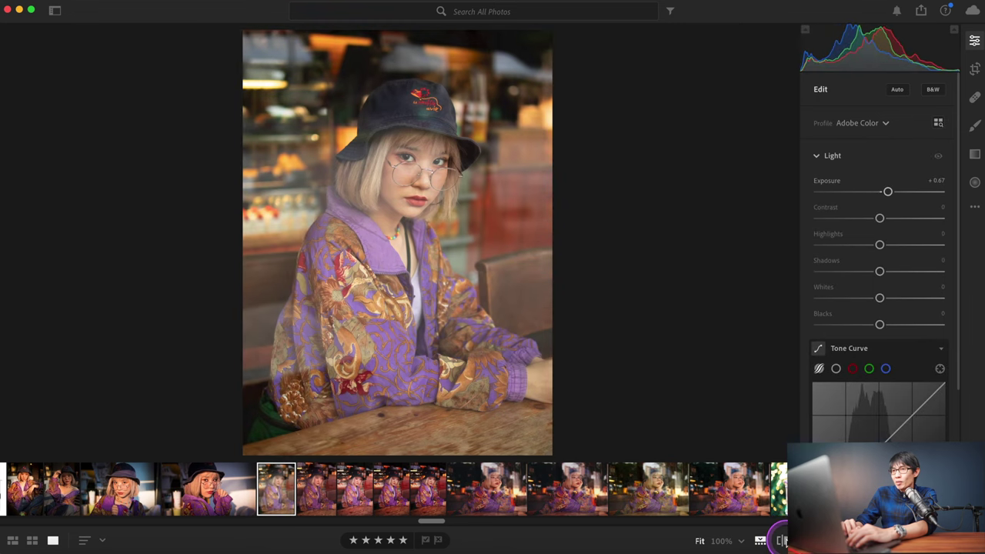
click(779, 540)
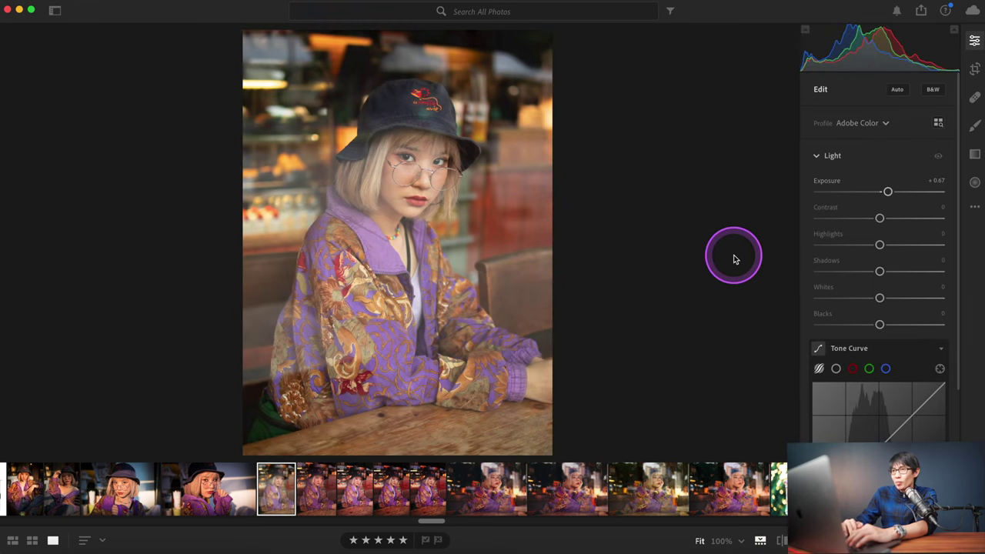
key(Left)
key(Left)
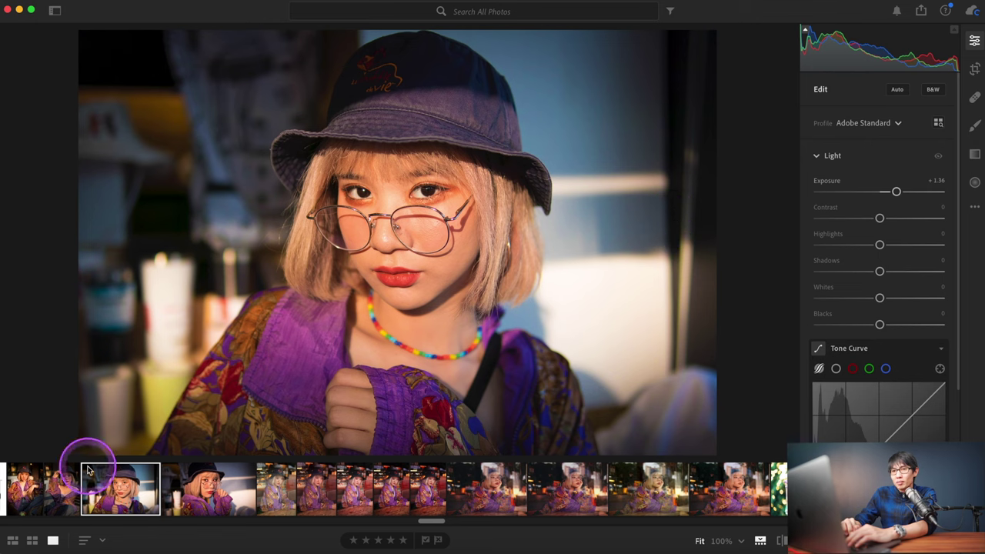
scroll(110, 487, left, 2)
scroll(146, 488, left, 1)
scroll(193, 492, left, 2)
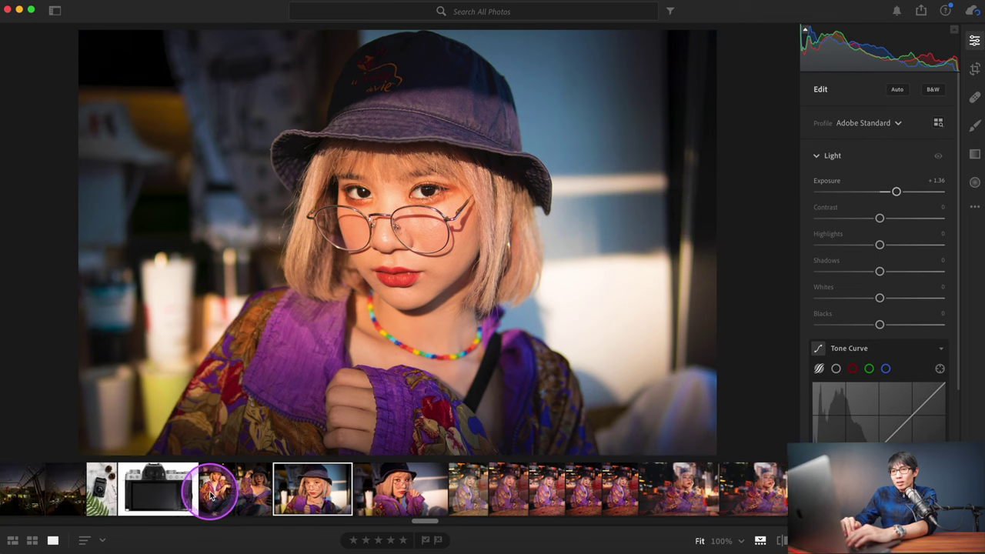
click(480, 489)
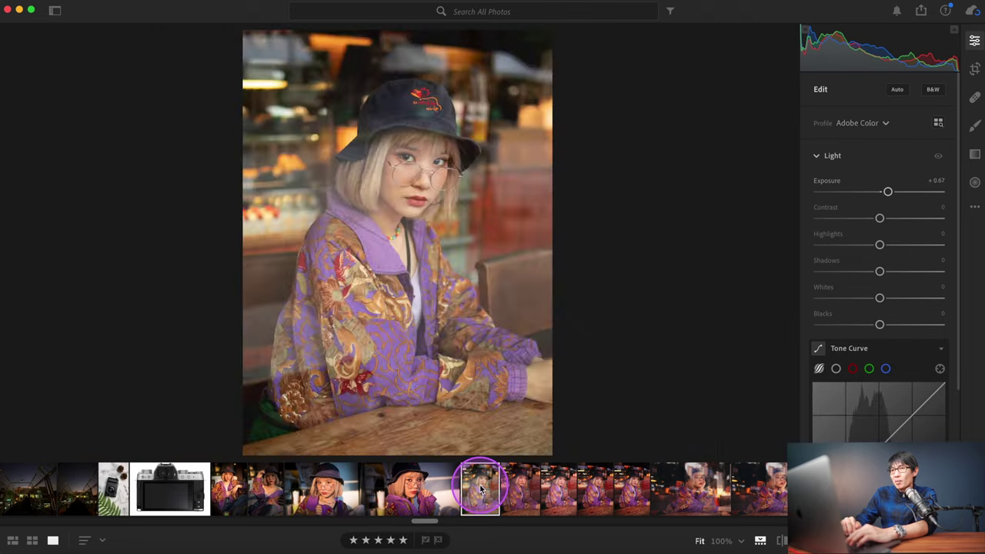
Pull Highlights down while checking the face at 100%, then return to full view.
click(880, 247)
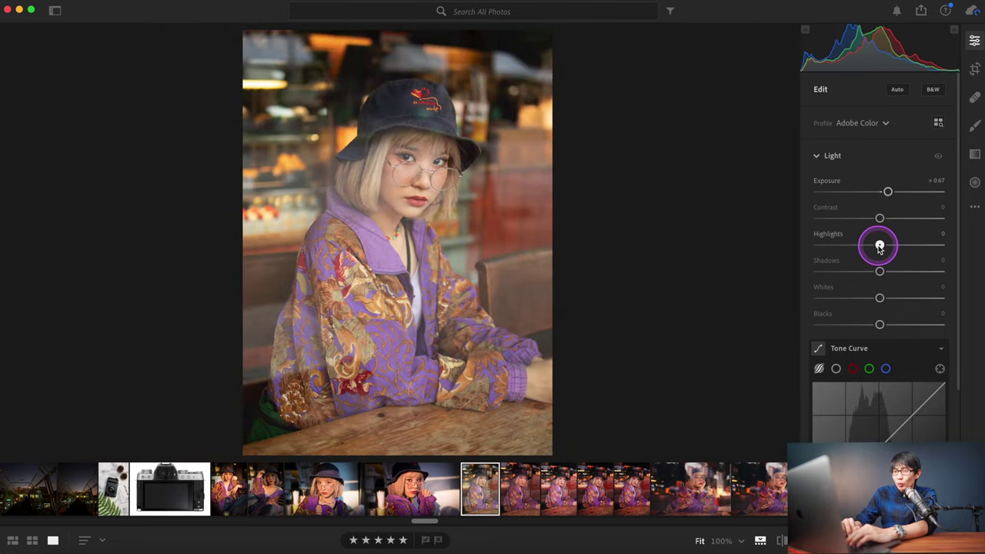
mouse_move(880, 247)
mouse_down()
mouse_move(901, 244)
mouse_move(874, 245)
mouse_up()
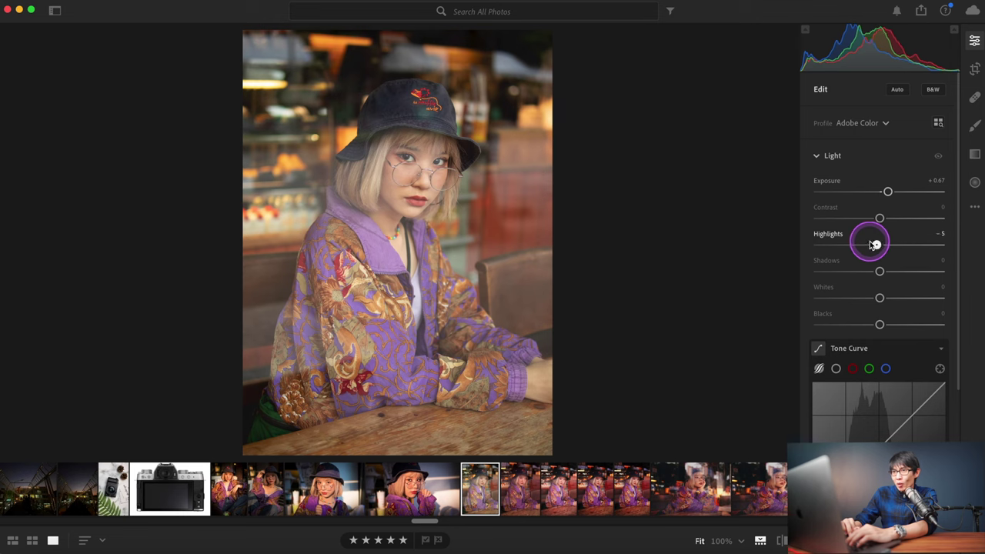
click(407, 174)
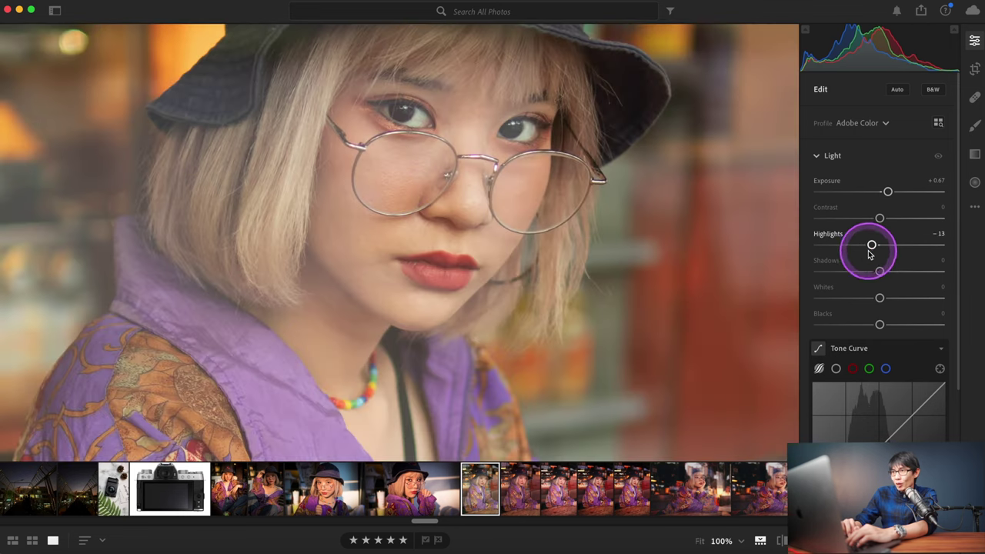
drag(871, 245, 850, 245)
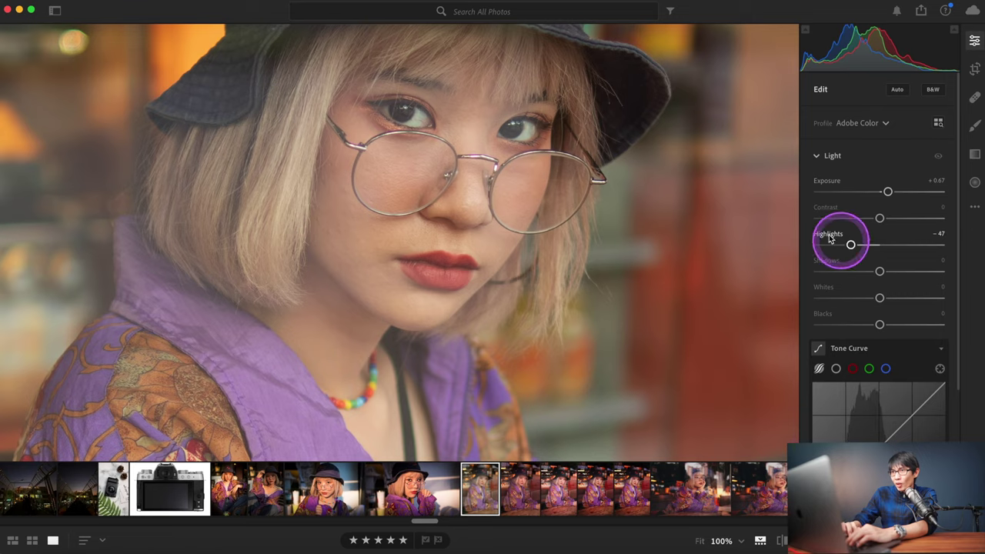
click(688, 185)
Balance Exposure at +0.71 against Highlights at −27.
drag(888, 191, 891, 193)
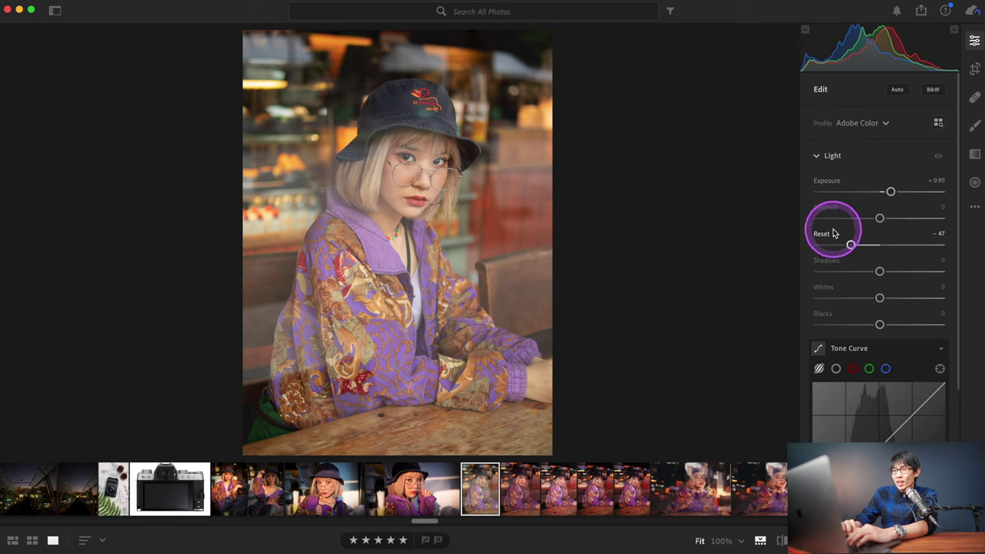
click(850, 244)
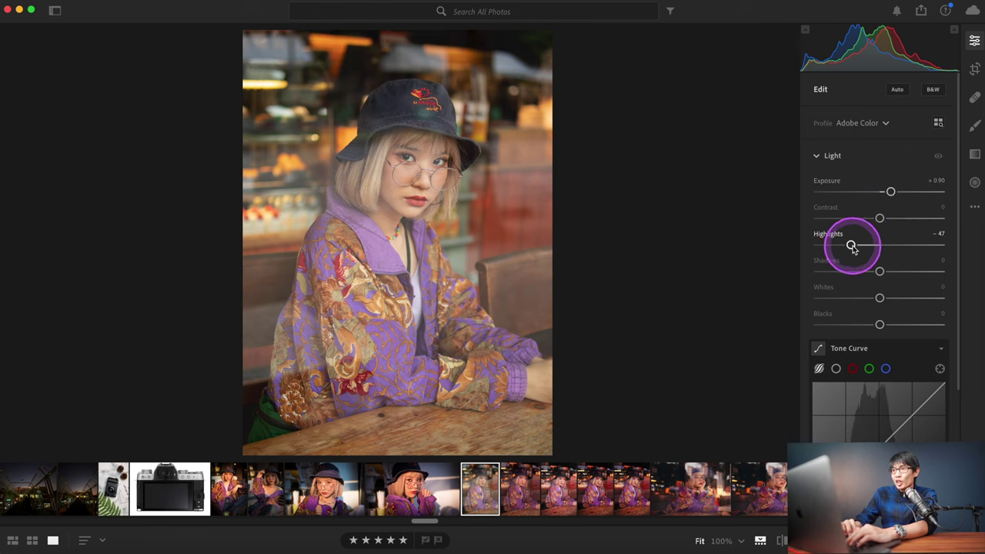
mouse_move(850, 245)
mouse_down()
mouse_move(915, 244)
mouse_move(862, 244)
mouse_up()
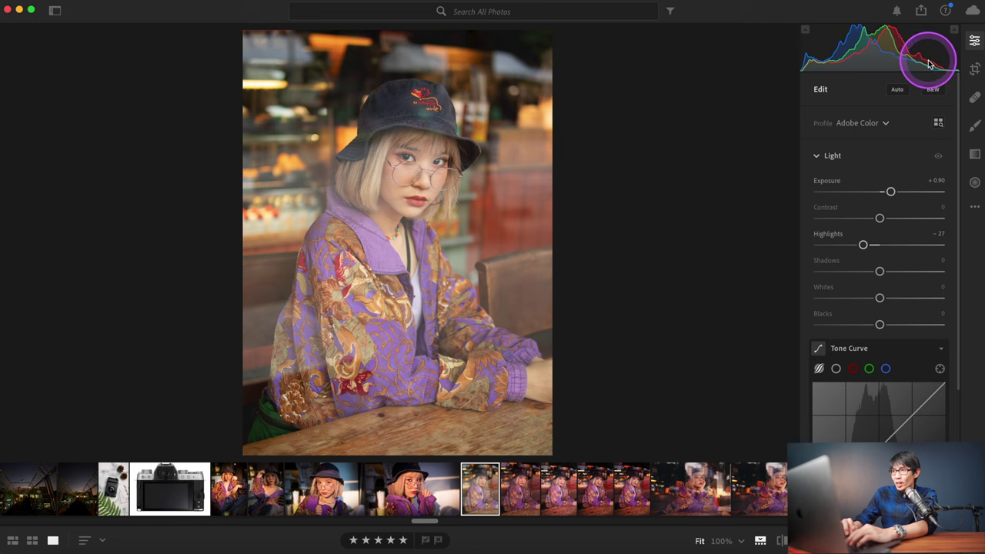
mouse_move(862, 245)
mouse_down()
mouse_move(886, 247)
mouse_move(875, 247)
mouse_up()
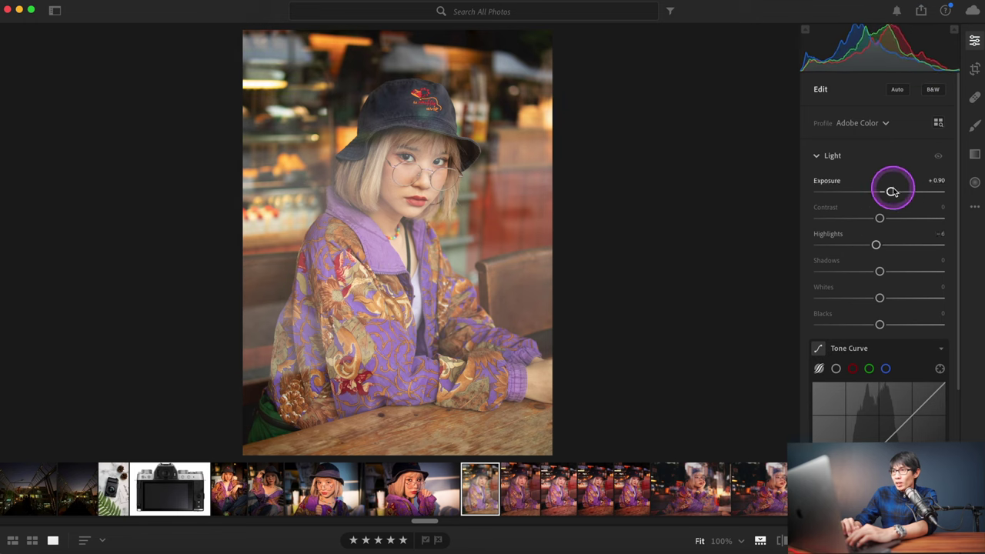
mouse_move(892, 192)
mouse_down()
mouse_move(880, 193)
mouse_move(891, 193)
mouse_up()
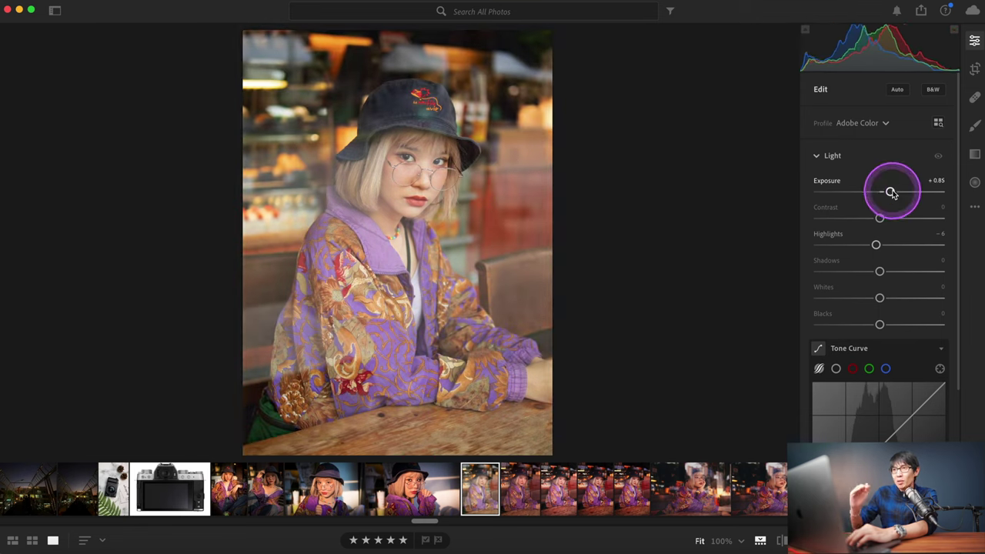
mouse_move(875, 244)
mouse_down()
mouse_move(853, 244)
mouse_move(863, 246)
mouse_up()
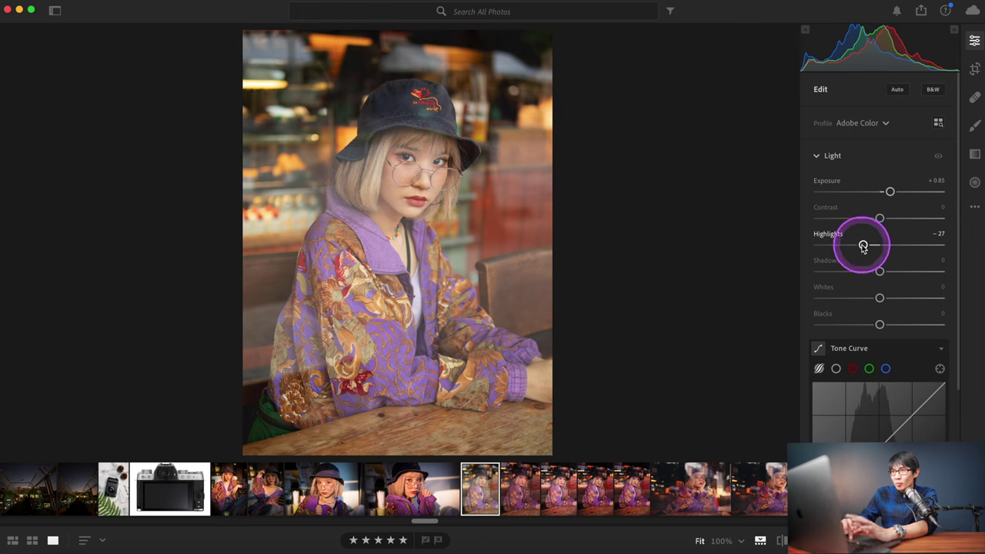
drag(890, 193, 888, 193)
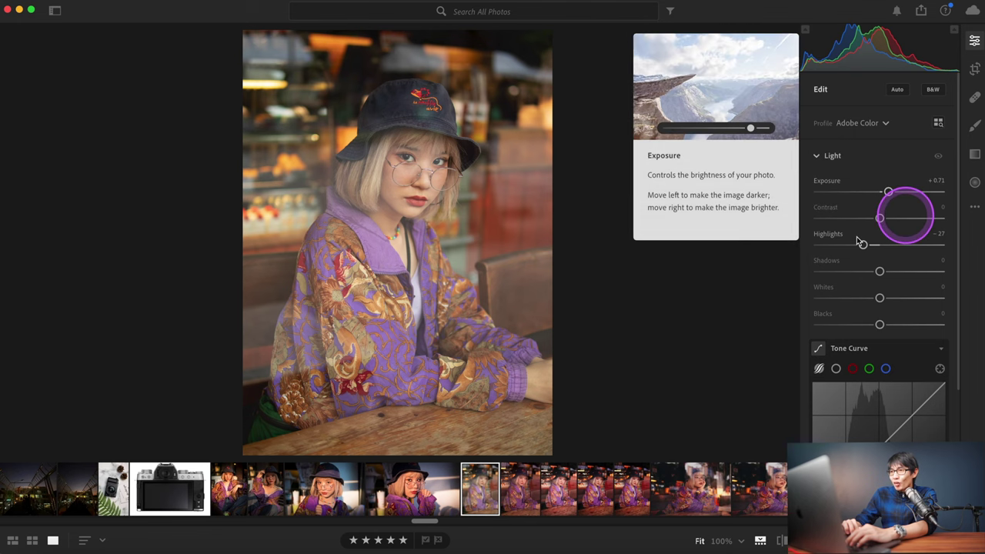
mouse_move(828, 234)
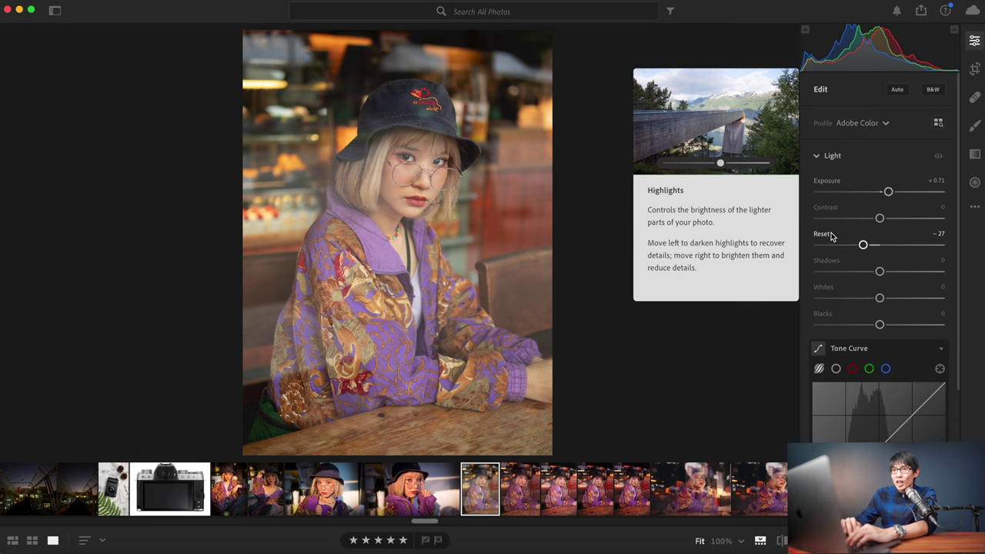
Toggle the before/after view with \ to compare against the original.
key(backslash)
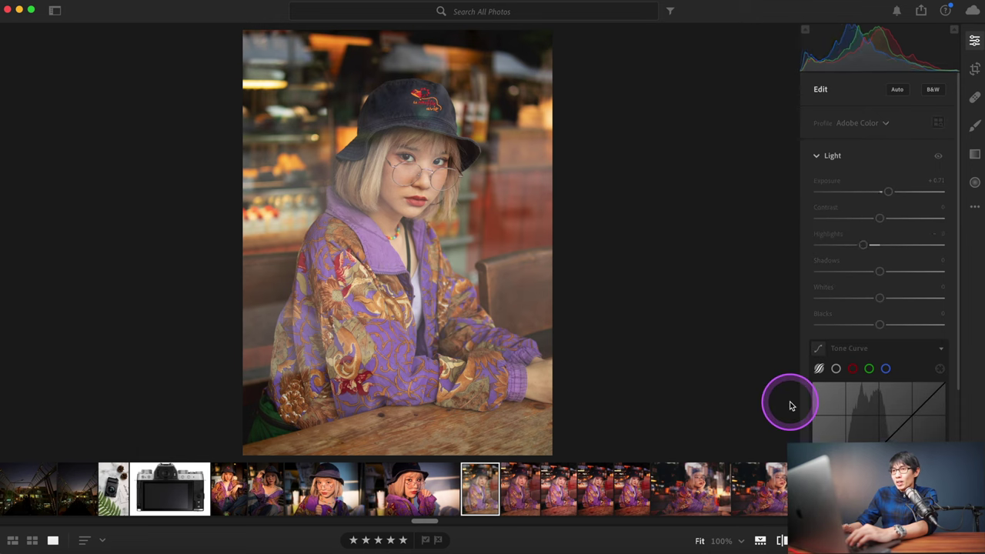
key(backslash)
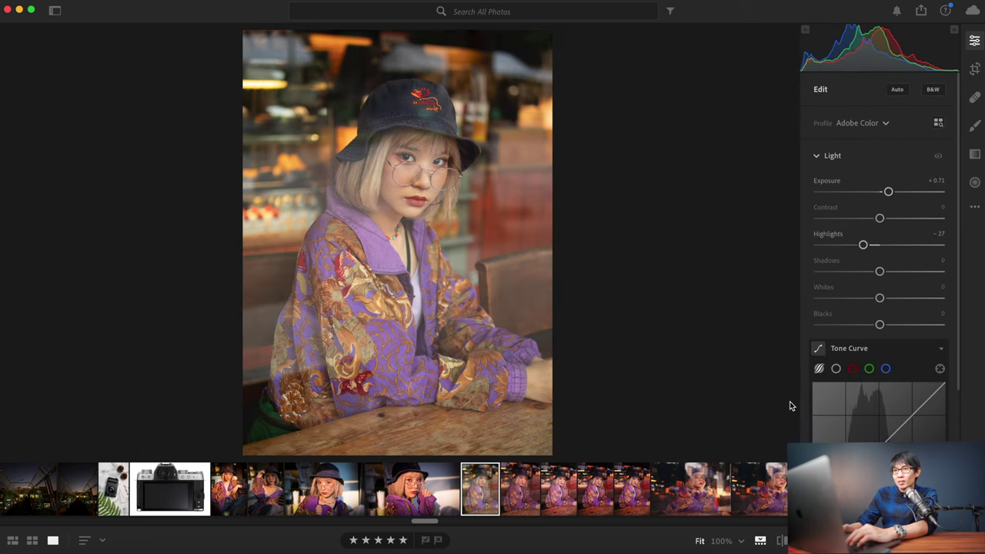
key(backslash)
key(backslash)
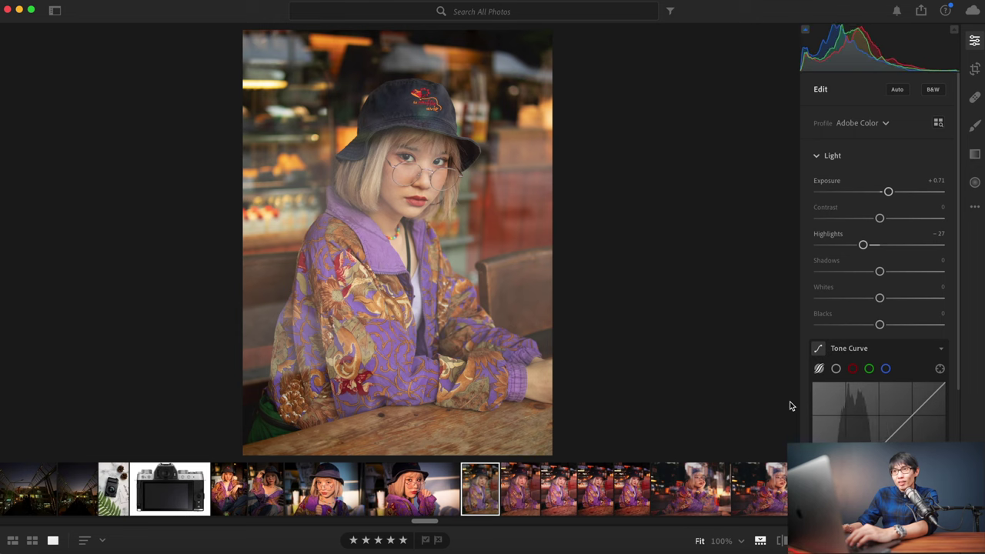
key(backslash)
key(backslash)
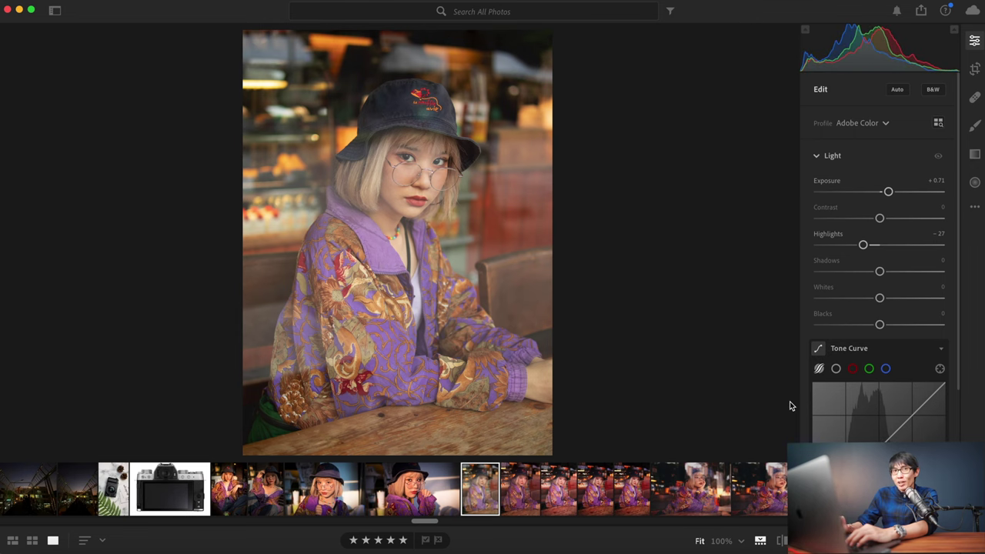
click(712, 313)
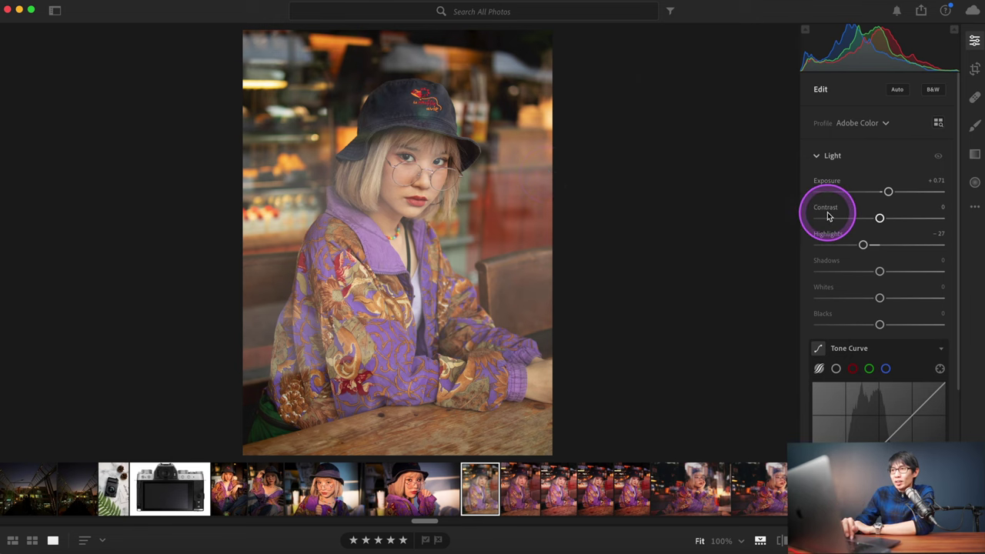
mouse_move(826, 208)
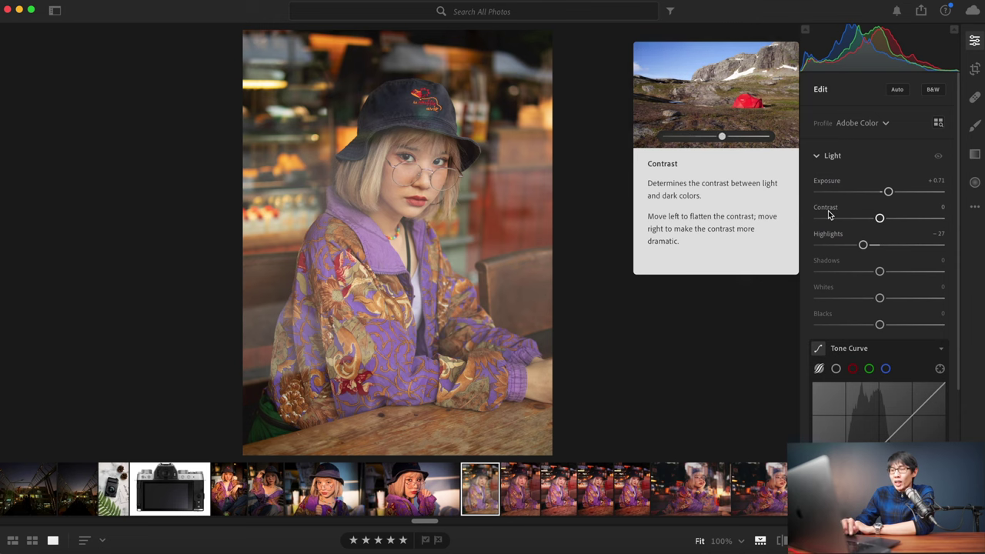
Dismiss the Contrast help card and drag Contrast from 0 up to +26.
click(878, 217)
click(825, 208)
click(883, 221)
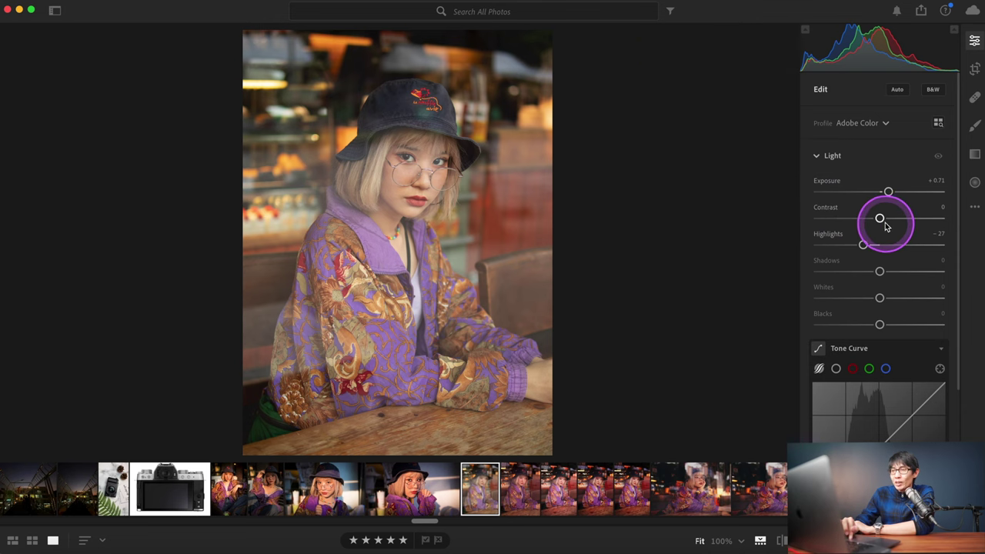
mouse_move(885, 225)
mouse_down()
mouse_move(906, 225)
mouse_move(895, 222)
mouse_up()
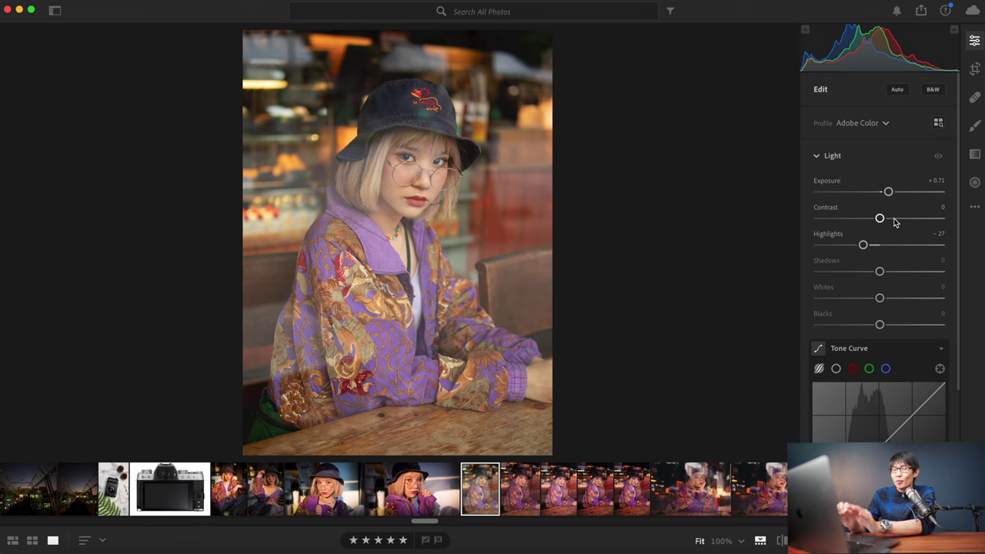
click(879, 219)
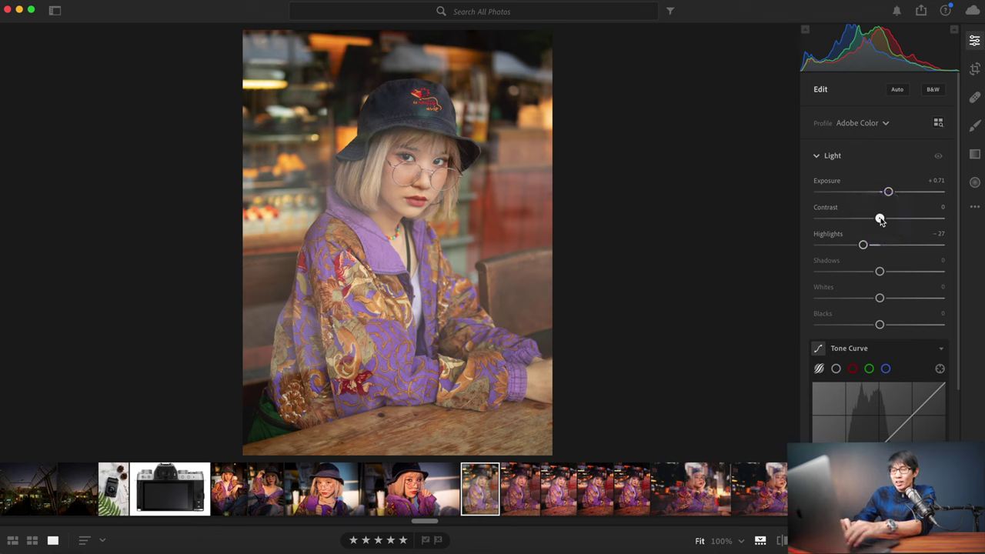
mouse_move(879, 219)
mouse_down()
mouse_move(916, 220)
mouse_move(885, 220)
mouse_up()
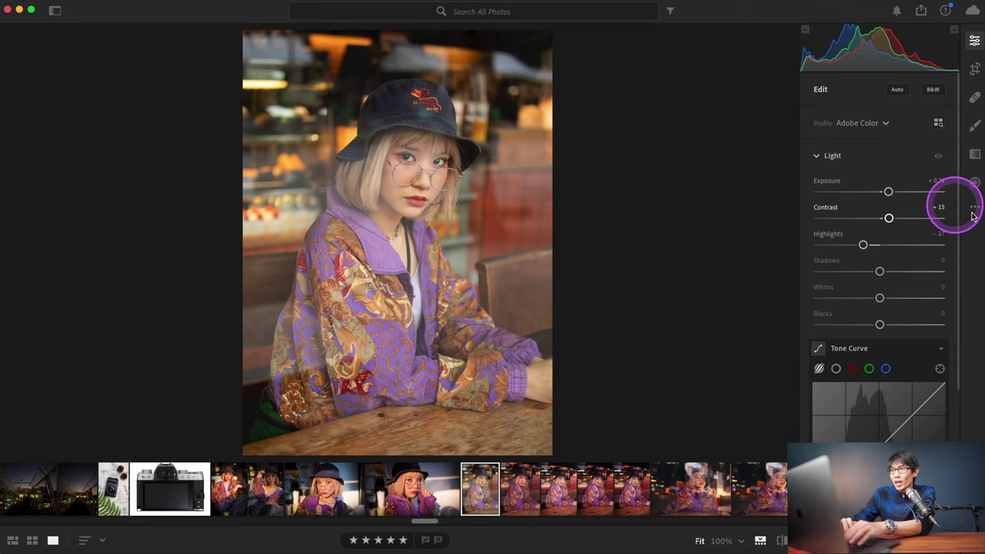
mouse_move(891, 220)
mouse_down()
mouse_move(905, 221)
mouse_move(885, 218)
mouse_up()
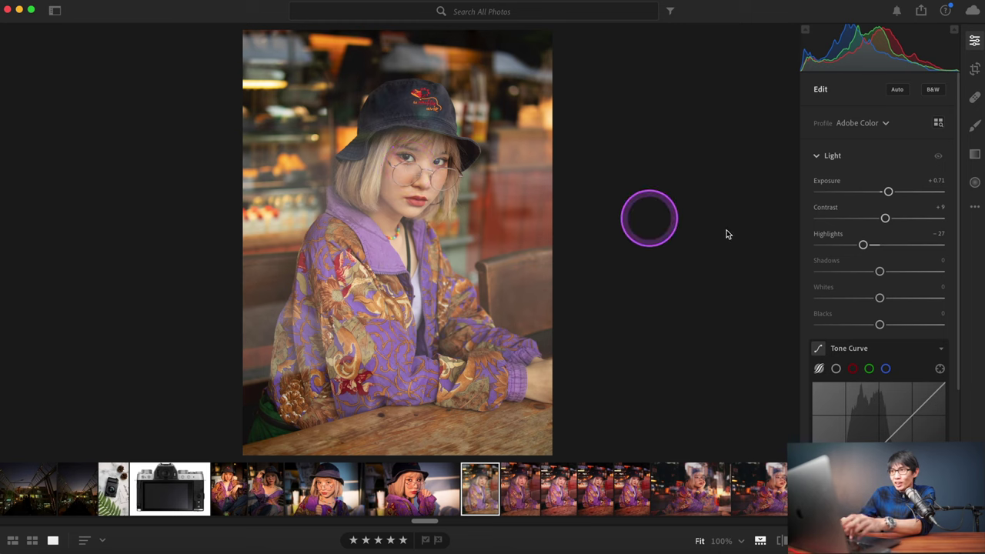
click(897, 217)
mouse_move(896, 223)
mouse_down()
mouse_move(907, 222)
mouse_move(896, 219)
mouse_up()
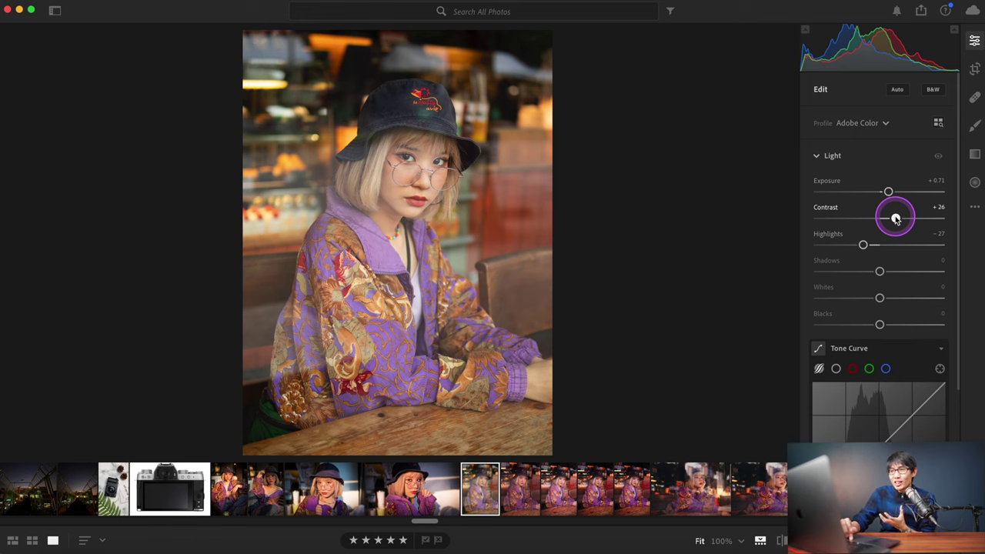
mouse_move(890, 219)
mouse_down()
mouse_move(907, 220)
mouse_move(895, 219)
mouse_up()
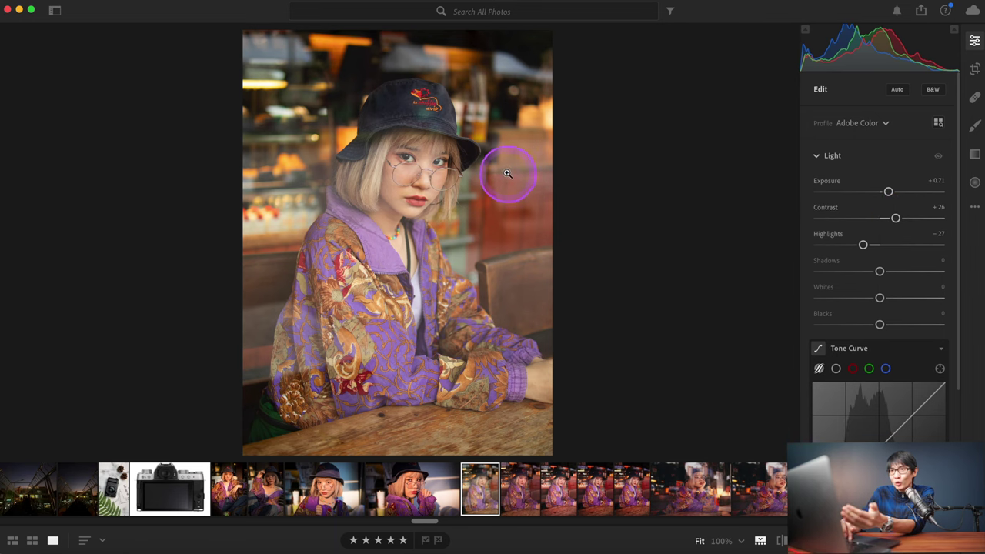
Compare flatter and punchier Contrast settings, leaving Contrast at +29.
drag(876, 220, 861, 220)
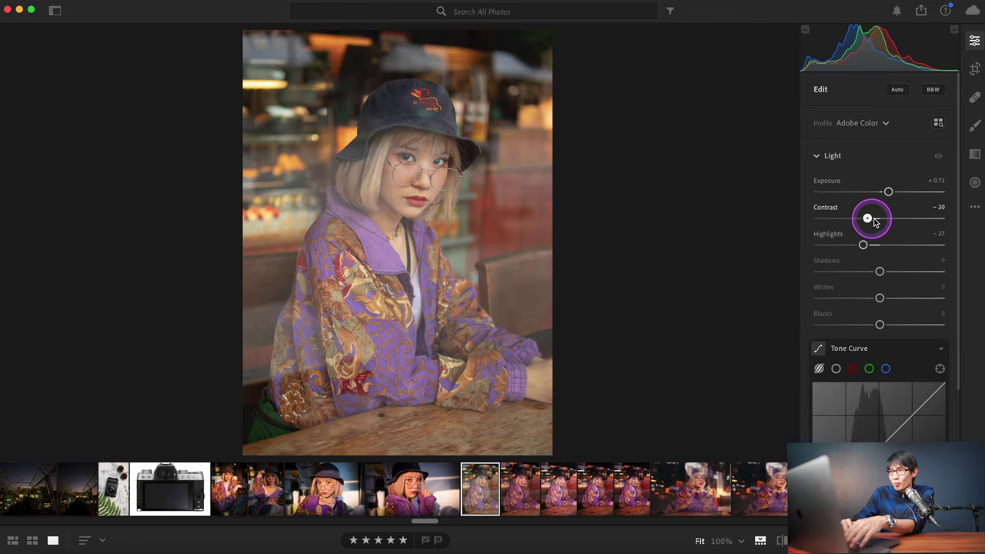
drag(875, 222, 897, 221)
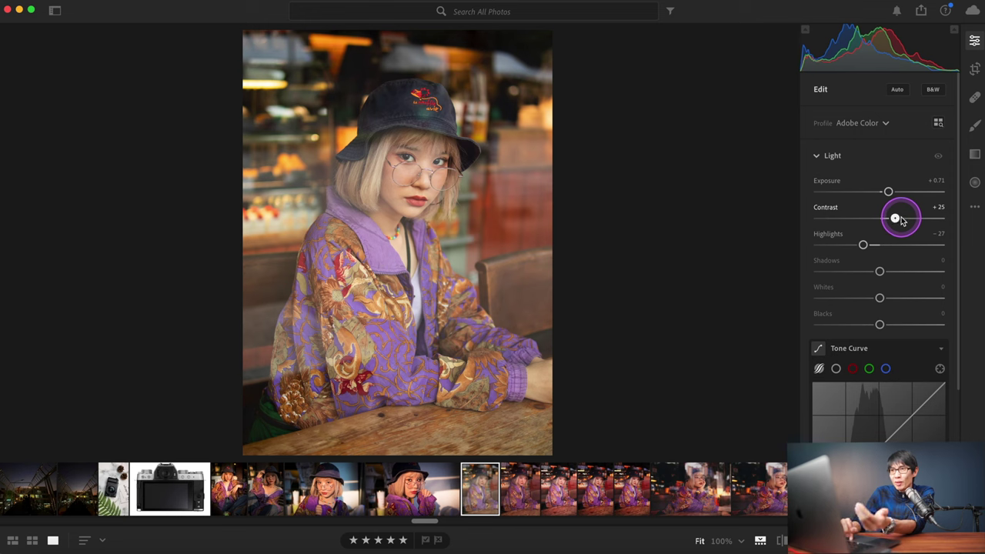
drag(901, 219, 896, 220)
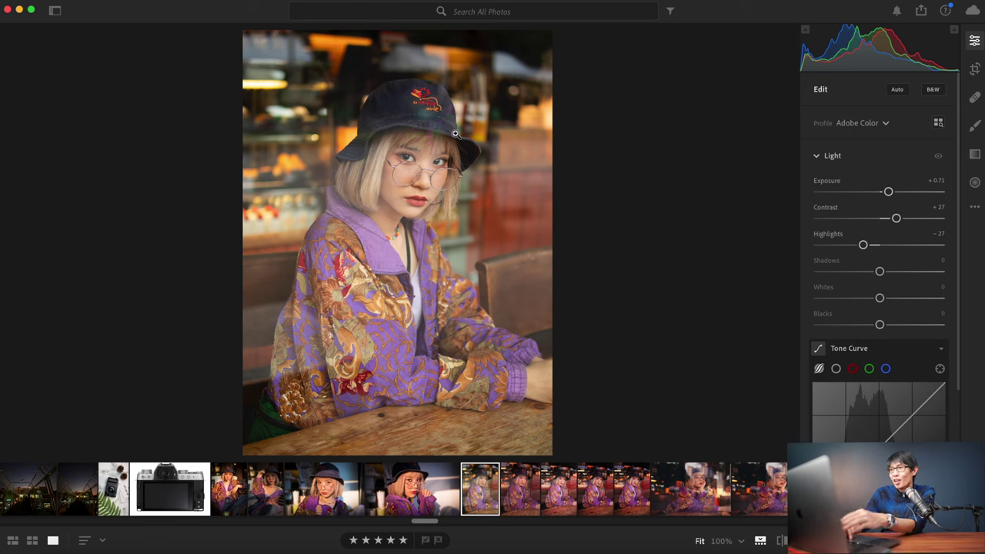
mouse_move(896, 218)
mouse_down()
mouse_move(940, 221)
mouse_move(897, 221)
mouse_up()
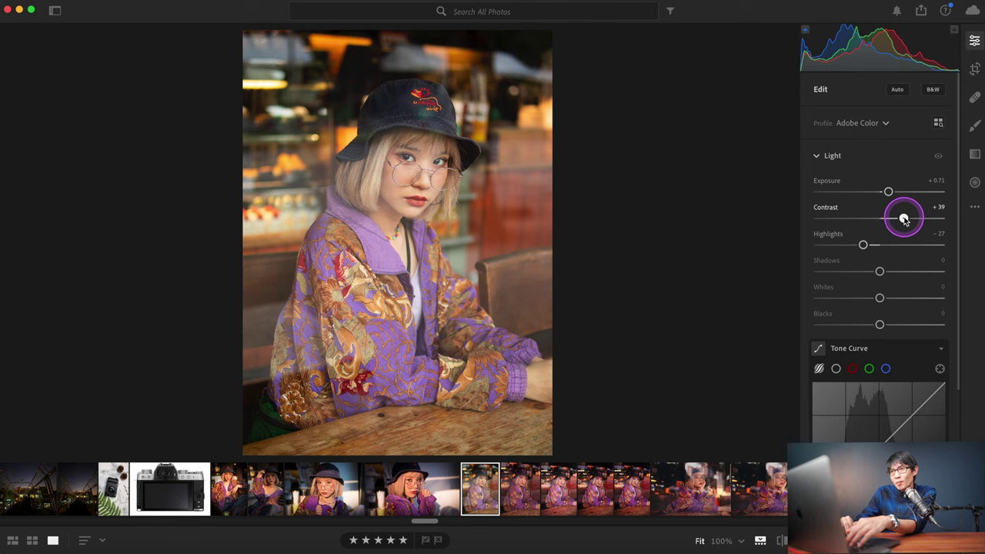
drag(905, 220, 898, 219)
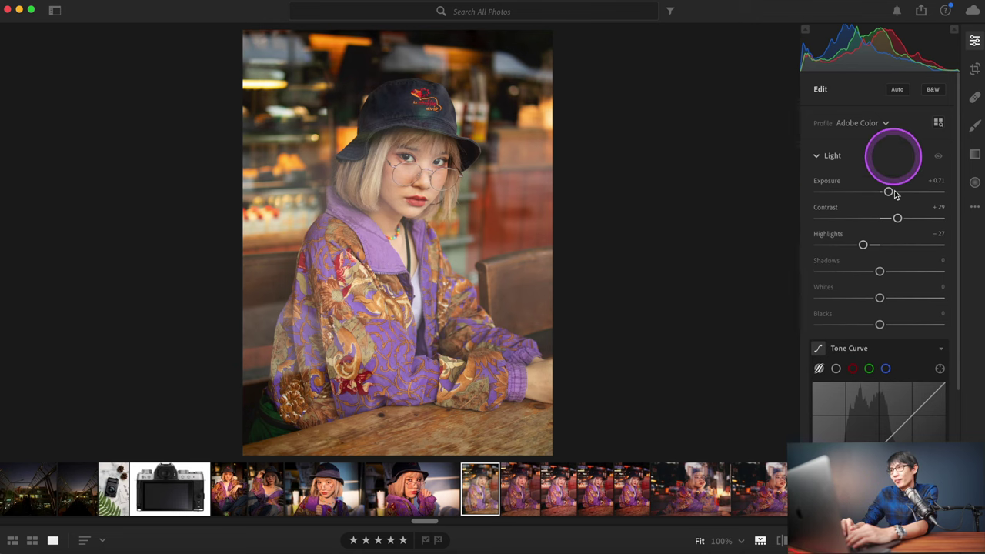
Set Shadows to −27, Highlights to −39 and Exposure to +0.77.
drag(879, 270, 864, 268)
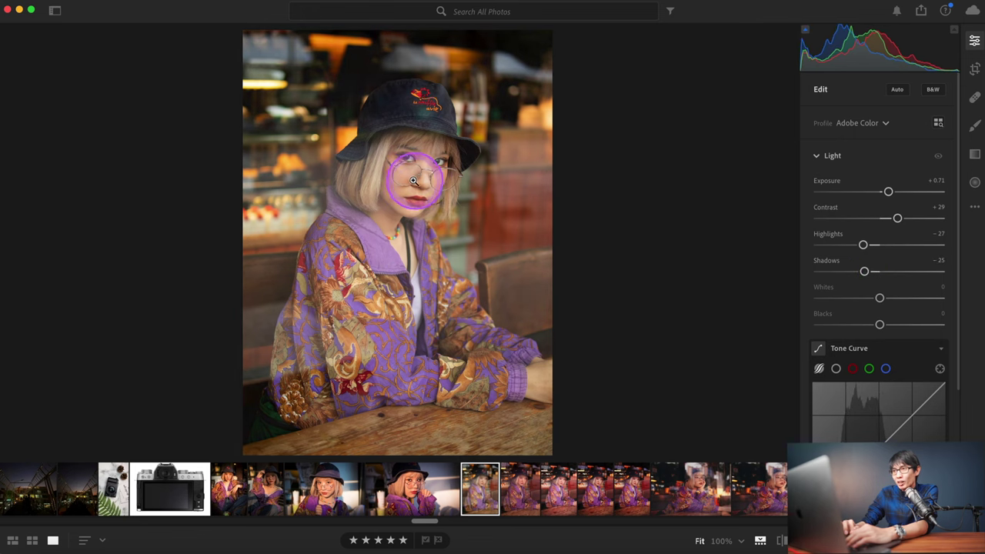
mouse_move(873, 277)
mouse_down()
mouse_move(864, 271)
mouse_move(882, 280)
mouse_move(860, 280)
mouse_up()
click(861, 281)
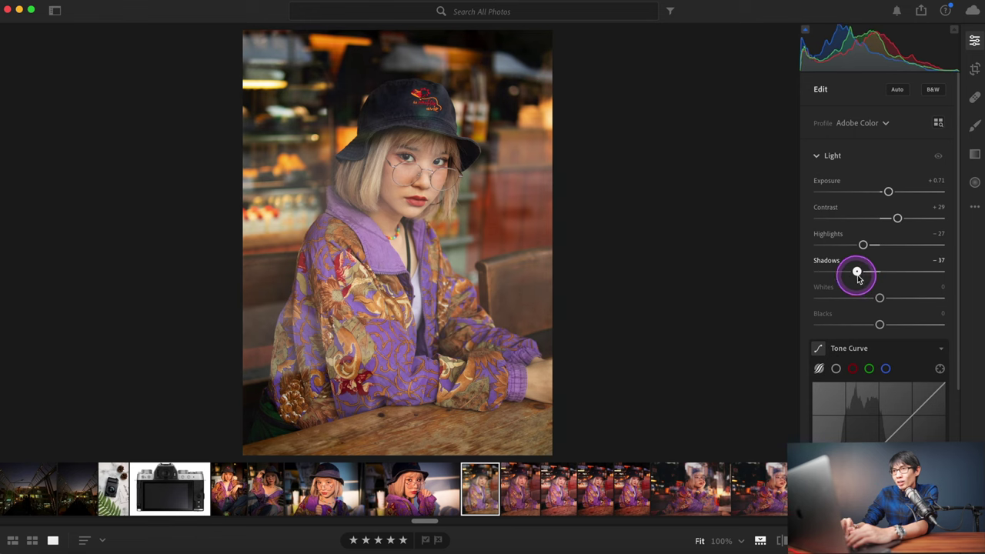
mouse_move(859, 279)
mouse_down()
mouse_move(880, 277)
mouse_move(866, 278)
mouse_up()
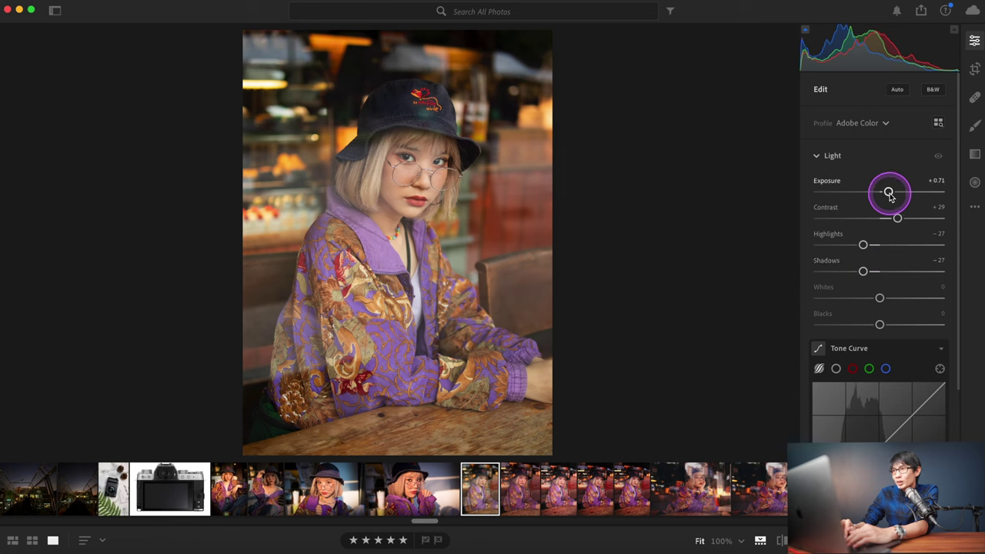
drag(890, 196, 892, 197)
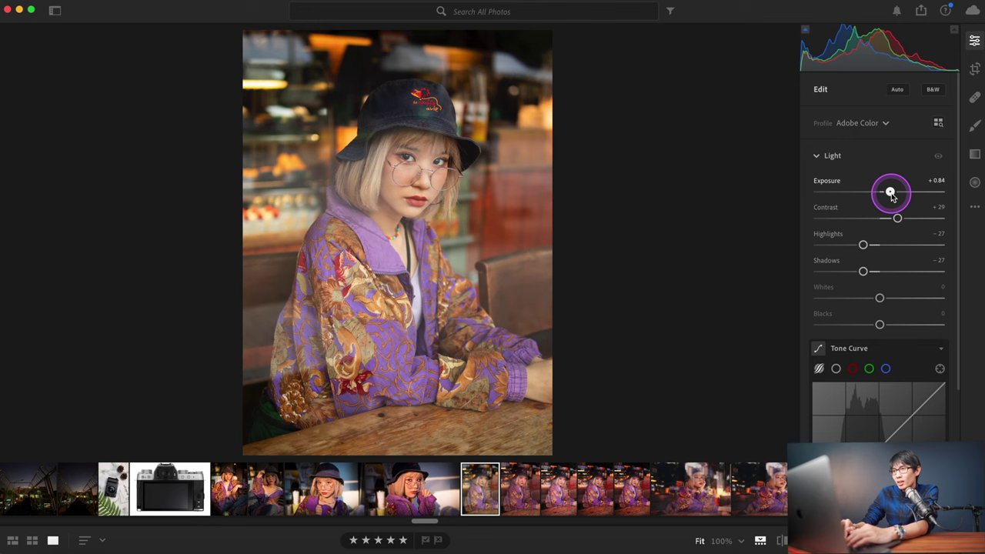
mouse_move(862, 245)
mouse_down()
mouse_move(869, 250)
mouse_move(859, 245)
mouse_up()
drag(891, 192, 891, 192)
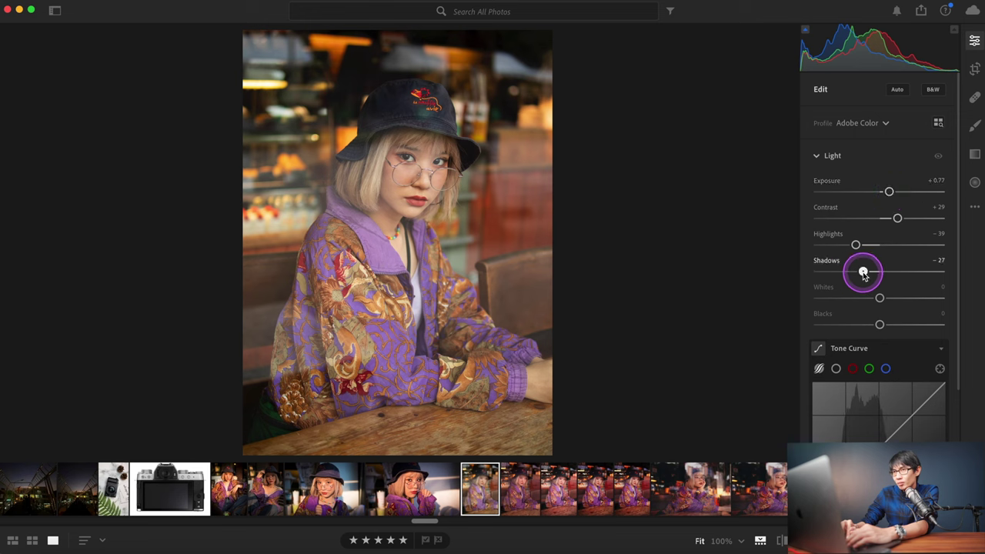
mouse_move(863, 271)
mouse_down()
mouse_move(848, 271)
mouse_move(865, 275)
mouse_up()
Raise Contrast to +41.
click(899, 219)
click(860, 243)
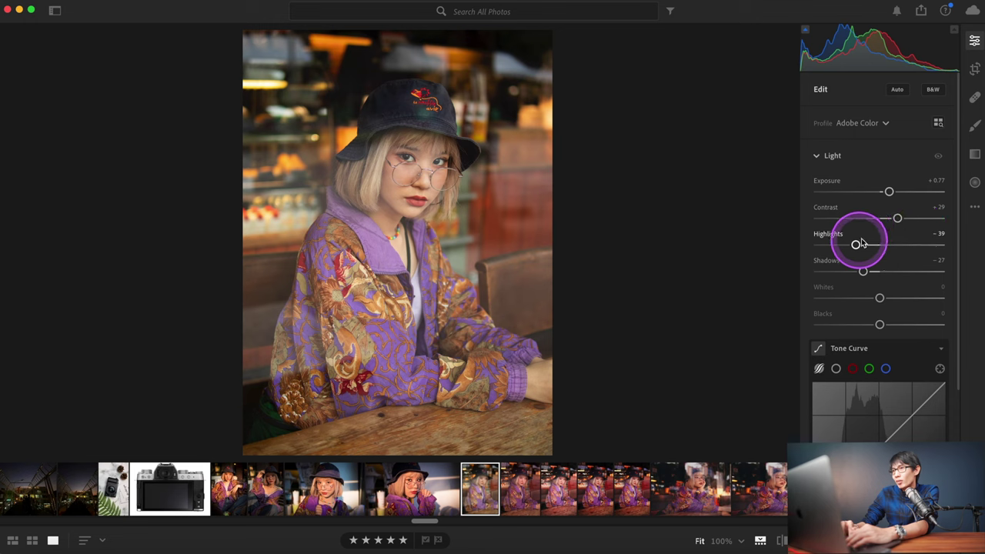
click(899, 219)
drag(899, 219, 908, 220)
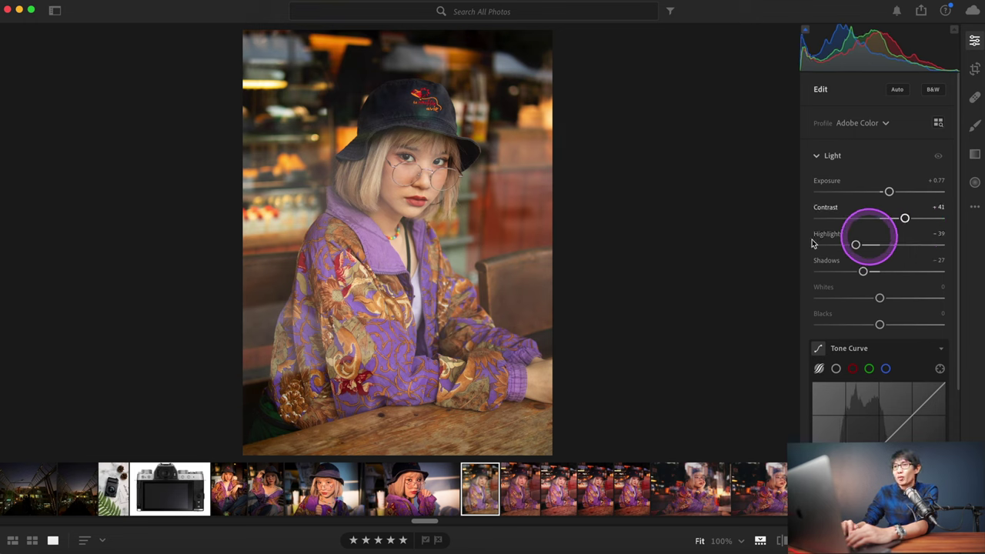
Check the face at 100%, zoom back out, and compare before/after with the original.
click(407, 148)
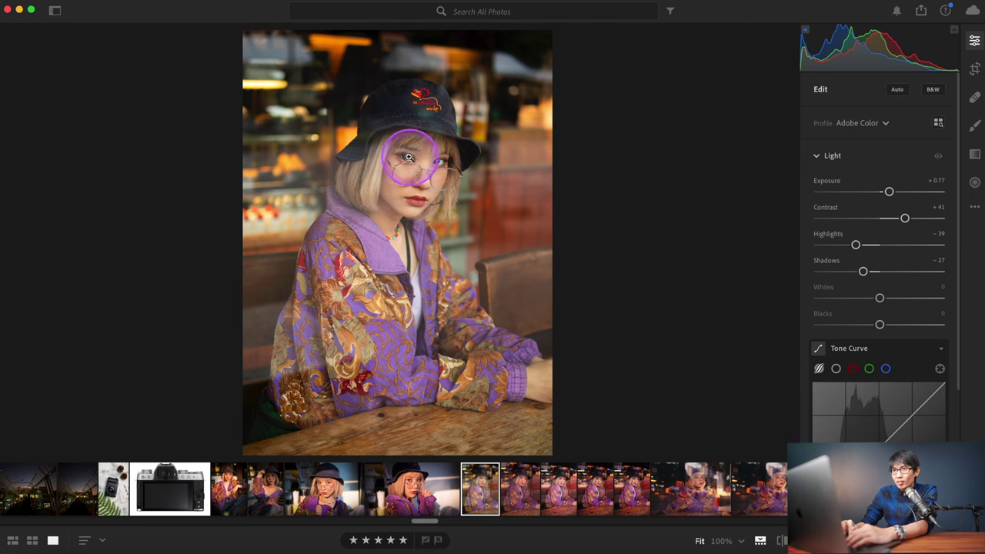
click(409, 159)
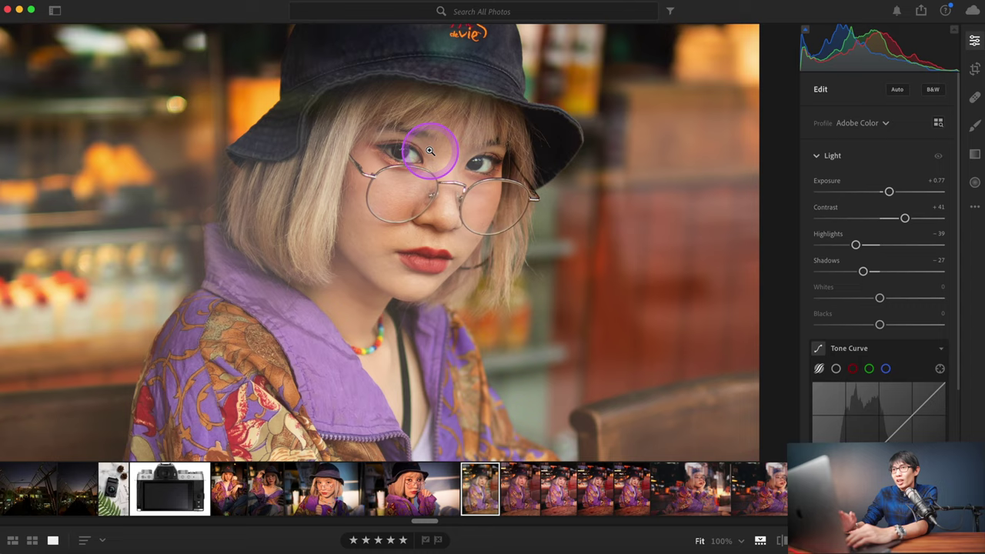
click(430, 151)
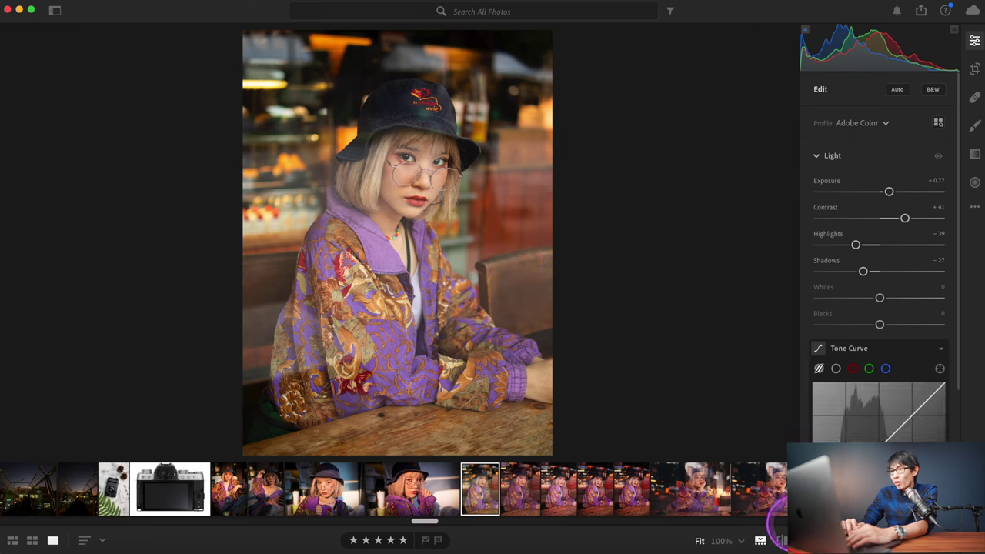
click(782, 541)
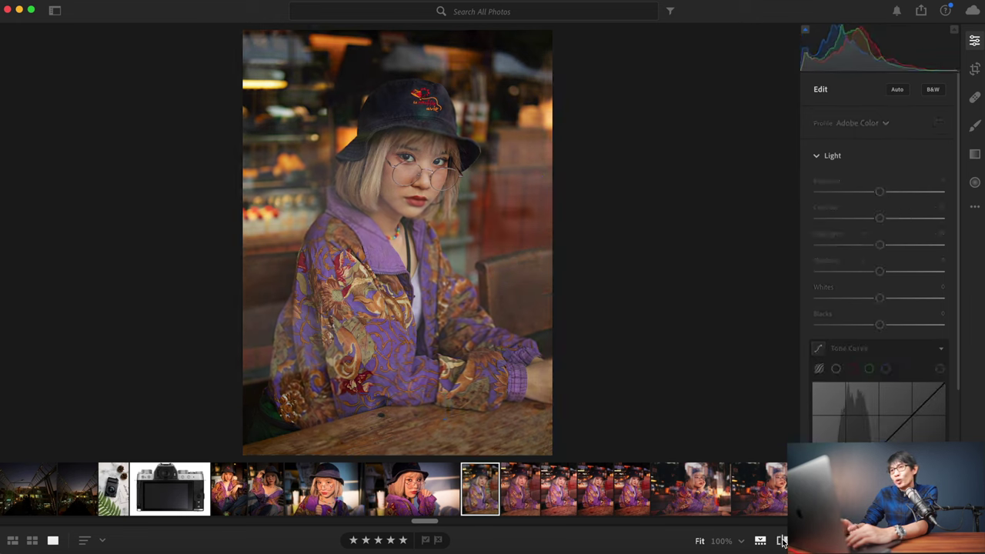
click(782, 540)
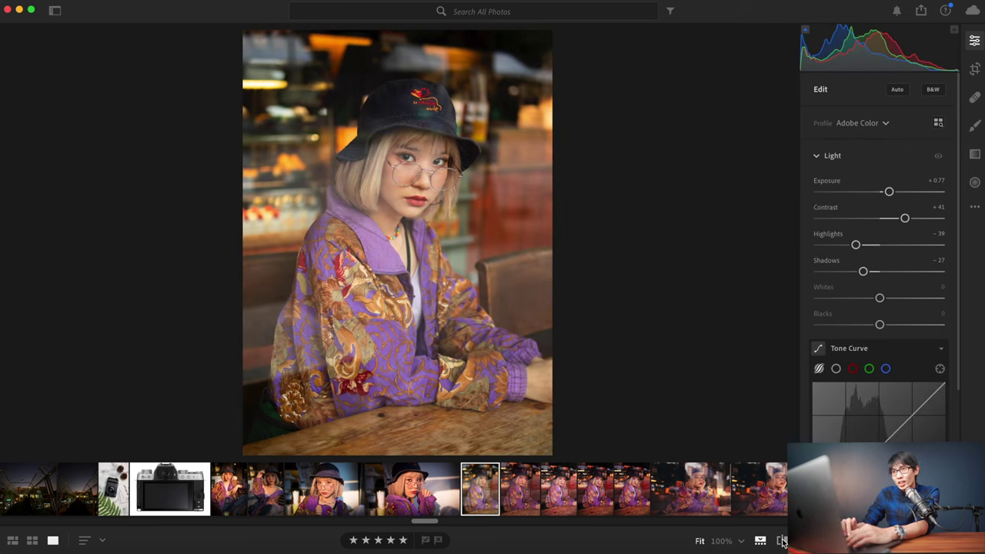
click(922, 282)
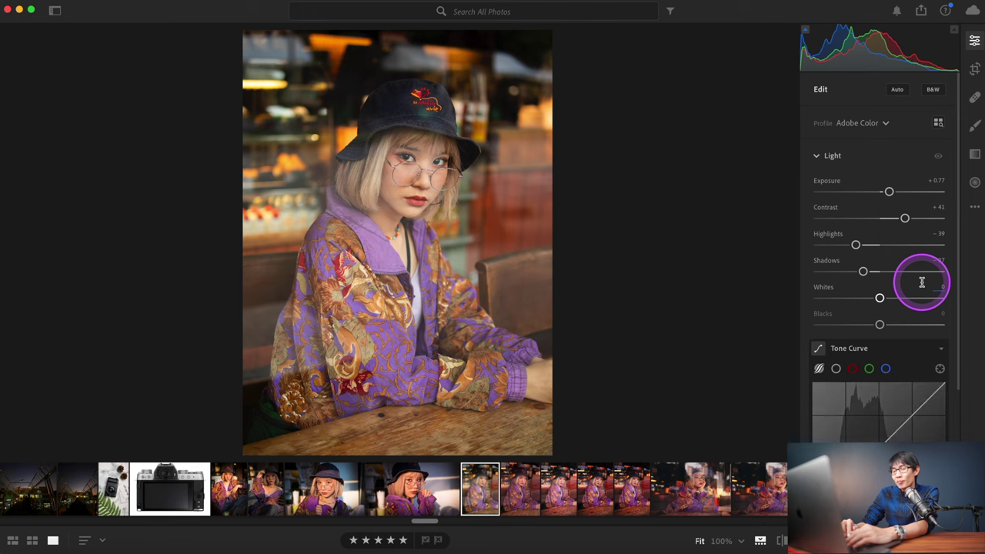
click(879, 299)
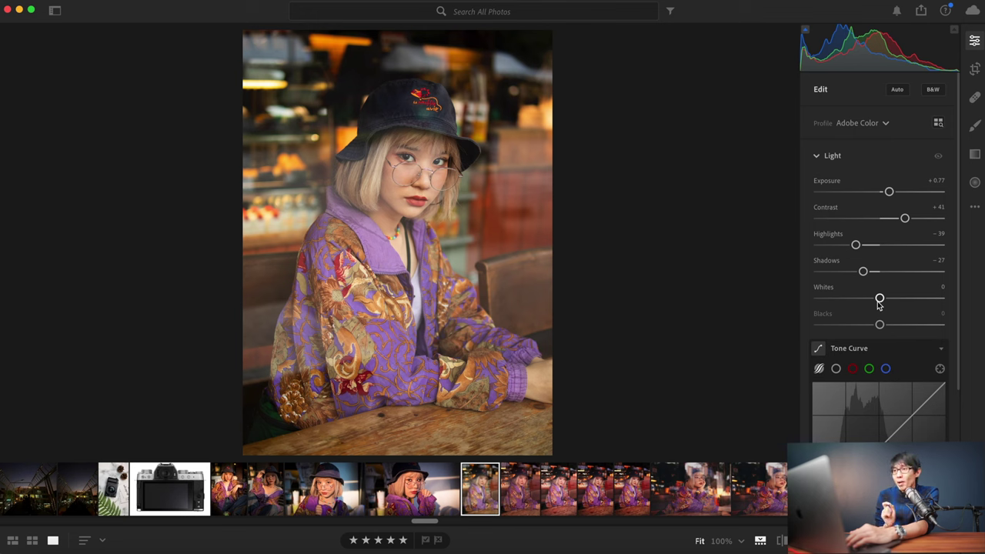
Drag Whites to +11 and Blacks to −12 in the Light panel.
drag(879, 298, 892, 300)
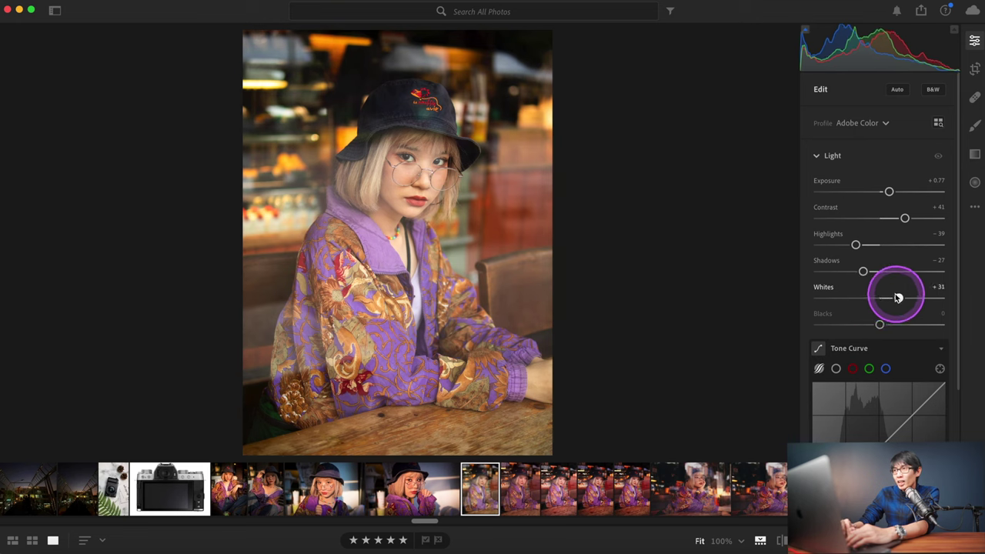
mouse_move(893, 299)
mouse_down()
mouse_move(846, 300)
mouse_move(887, 301)
mouse_move(879, 326)
mouse_move(867, 325)
mouse_move(889, 324)
mouse_move(870, 324)
mouse_up()
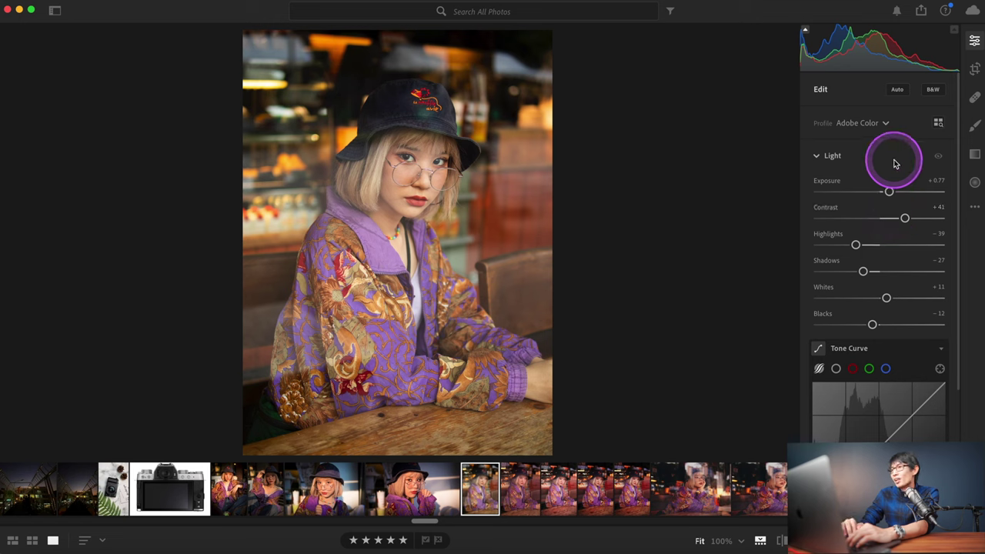
Expand the Color section to show White Balance As Shot, Temp 5000 and Tint -1.
scroll(846, 286, down, 2)
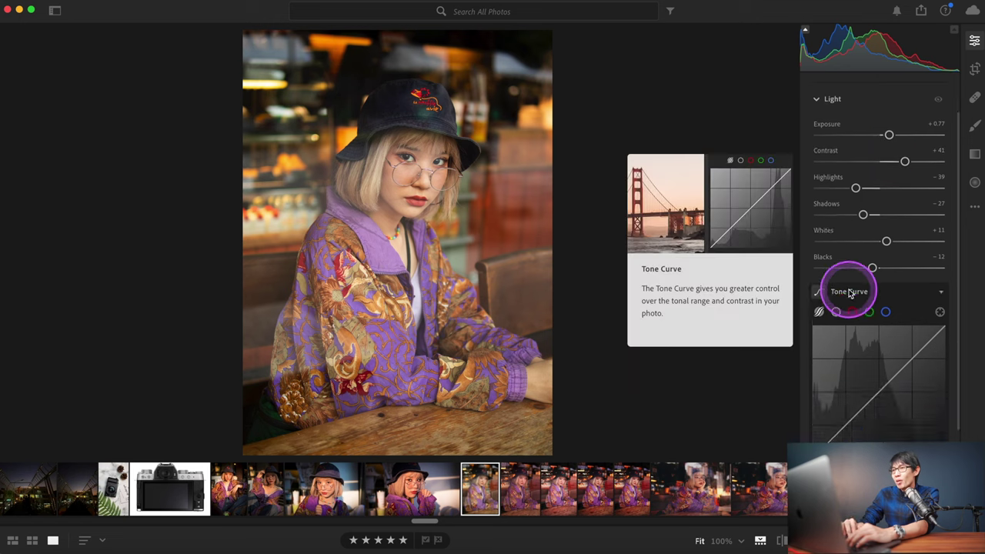
scroll(843, 346, down, 1)
scroll(840, 414, down, 3)
scroll(879, 412, down, 1)
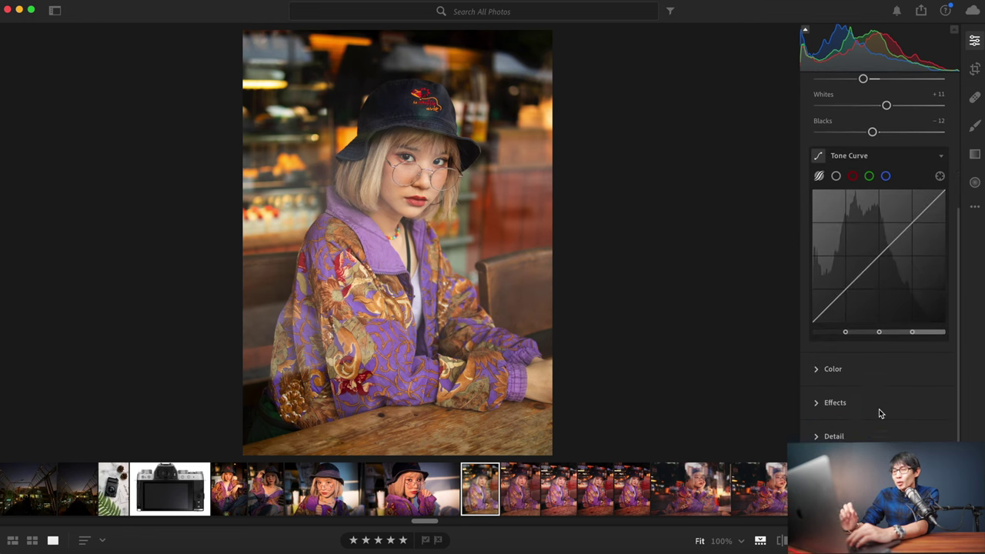
click(828, 370)
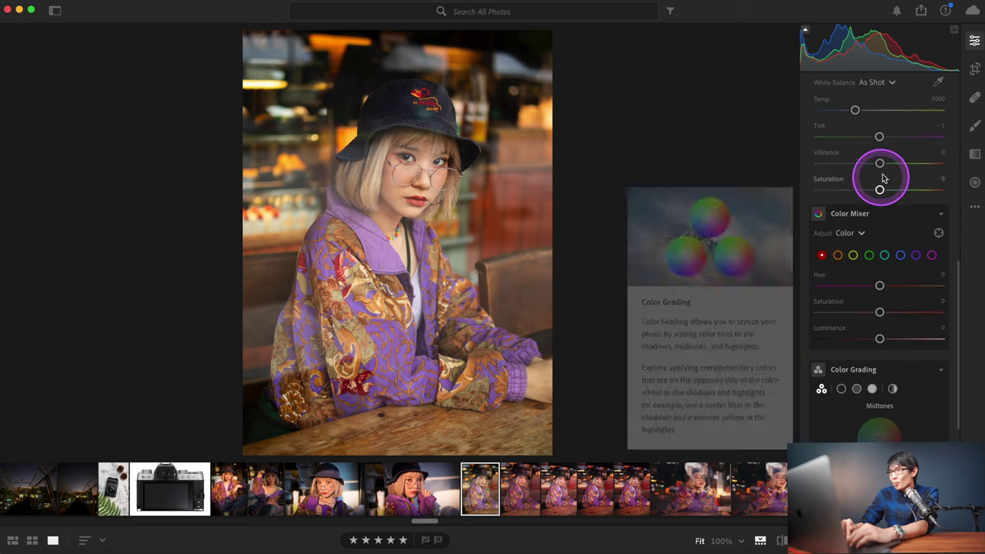
scroll(950, 206, up, 2)
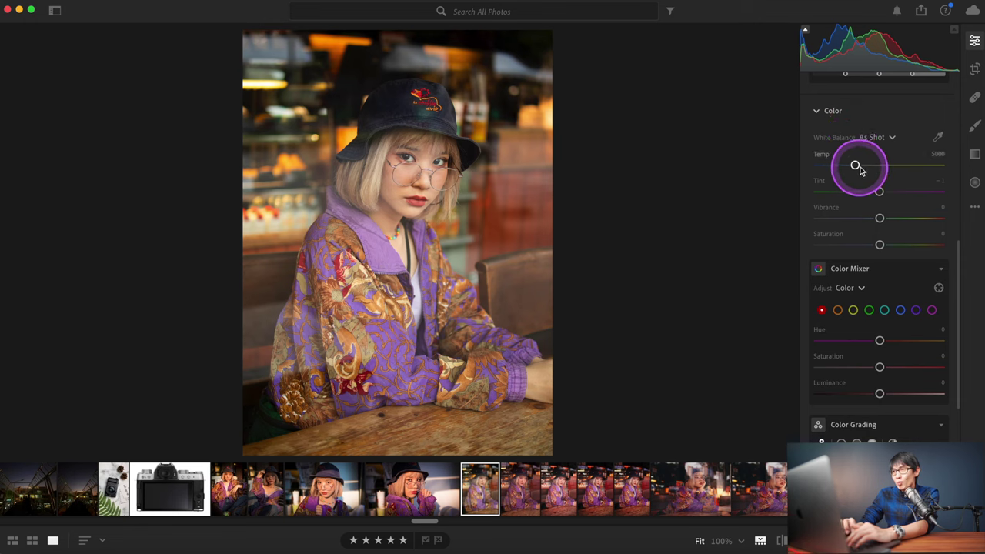
mouse_move(822, 154)
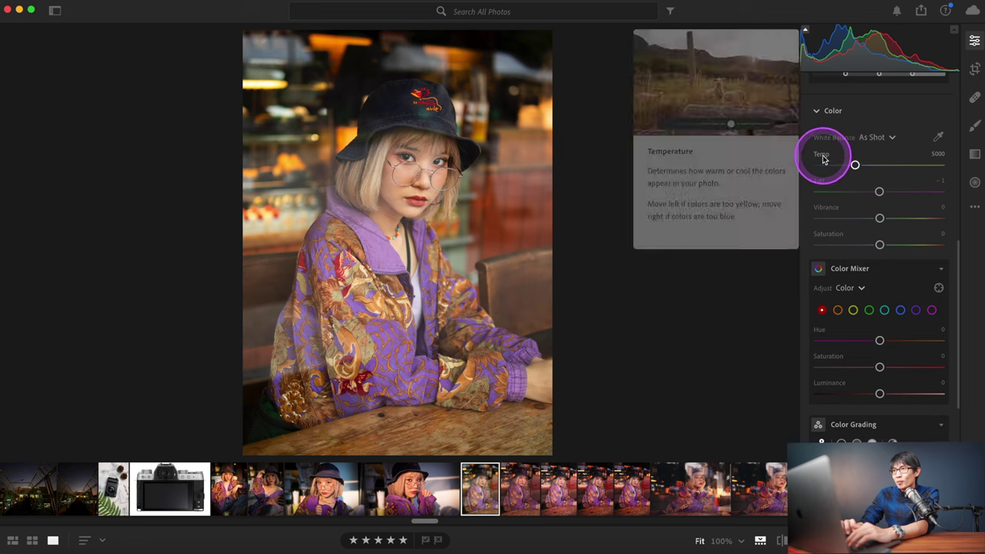
Set Temp to 5097, which switches White Balance to Custom and keeps Tint at -1.
mouse_move(856, 168)
mouse_down()
mouse_move(836, 169)
mouse_move(868, 169)
mouse_up()
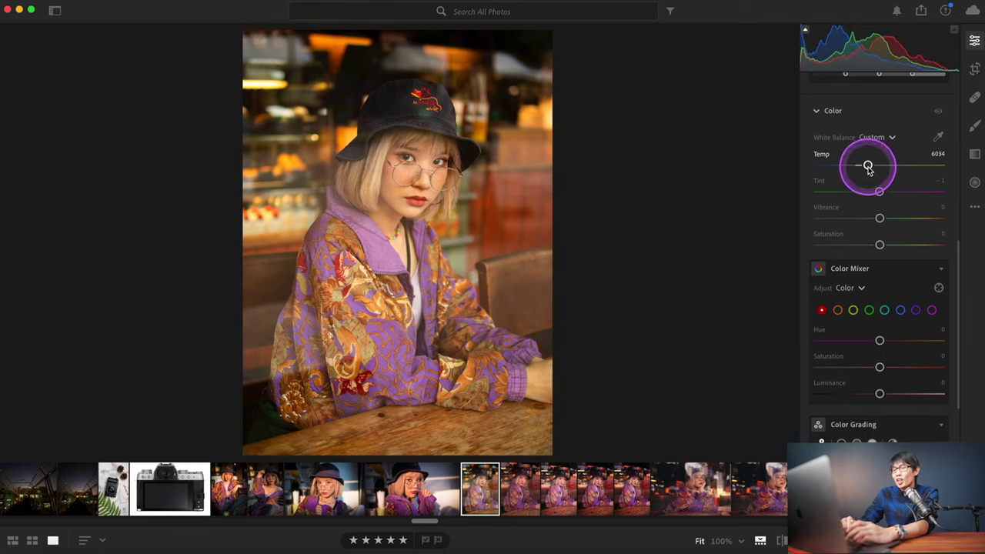
key(super+z)
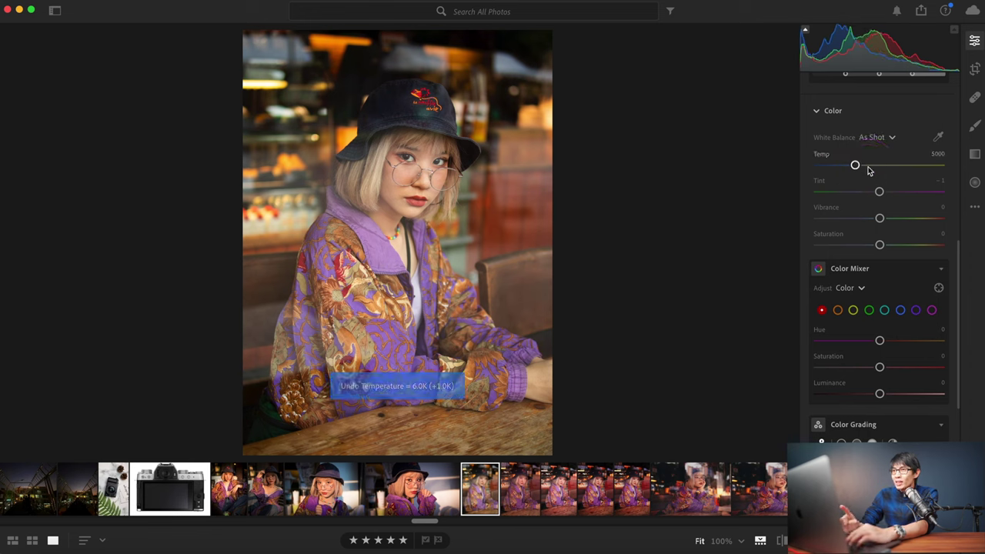
click(922, 156)
click(855, 165)
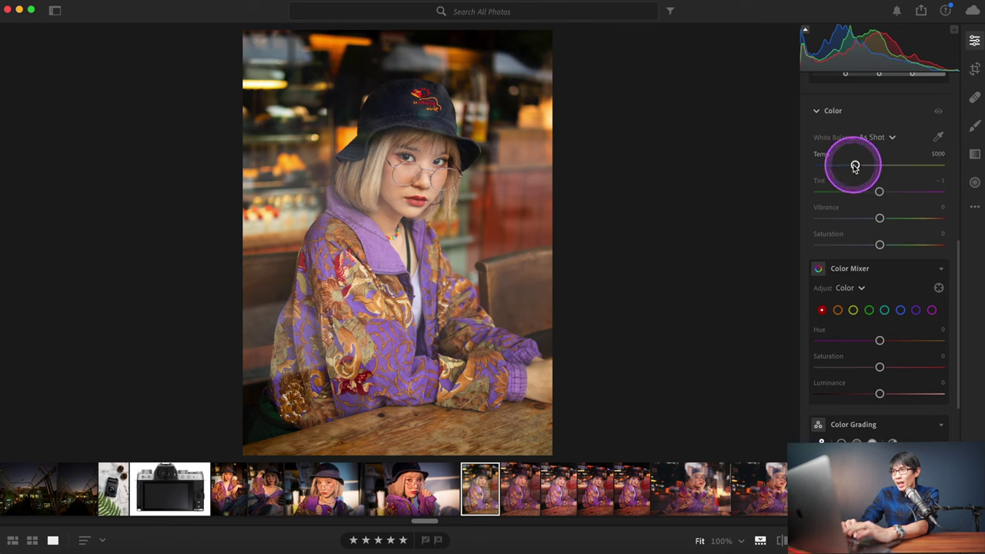
key(ctrl+z)
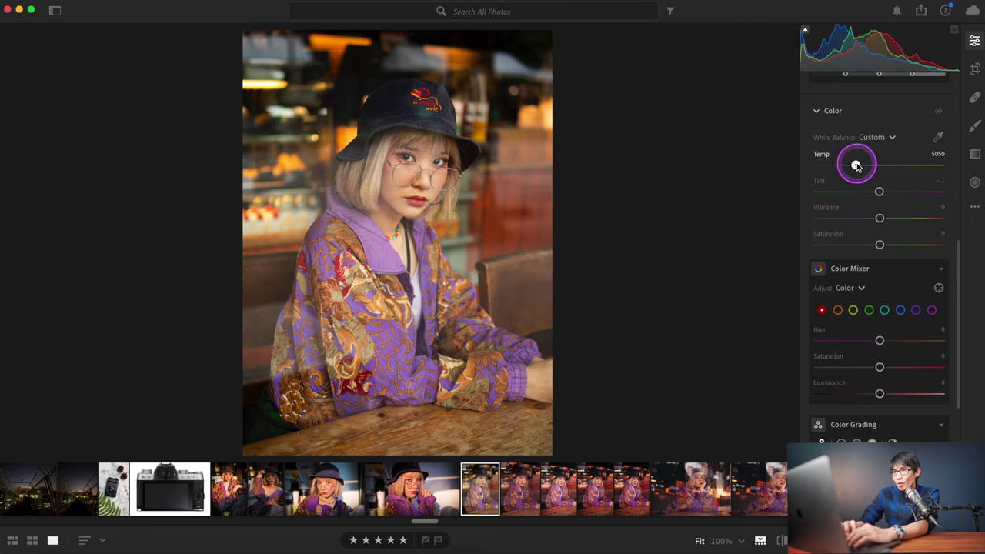
drag(858, 166, 857, 164)
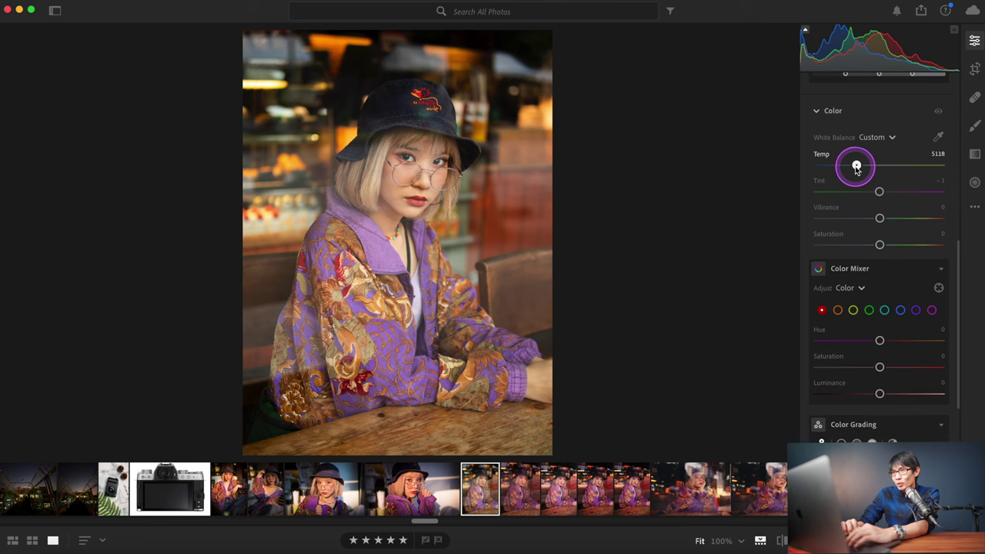
drag(857, 168, 857, 168)
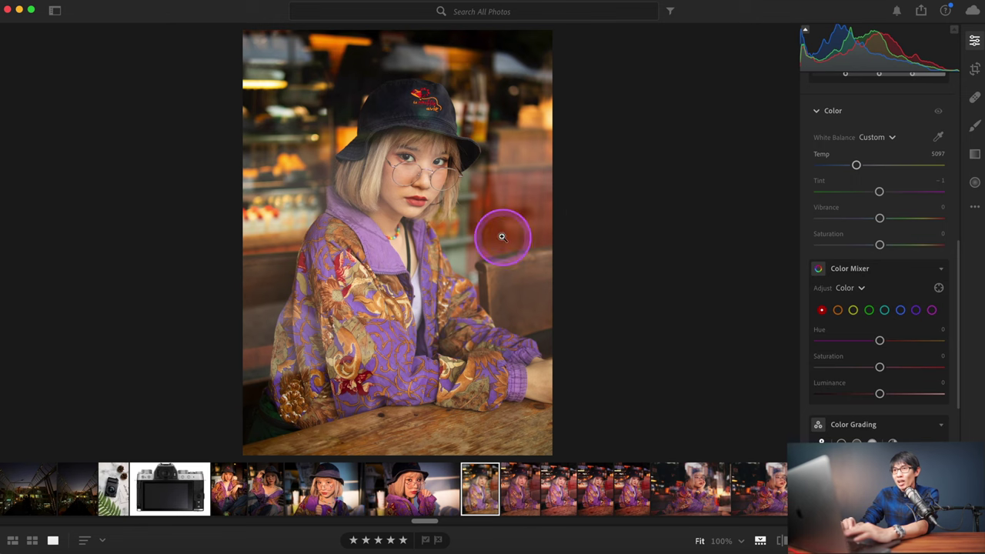
In Color Grading, tint the Highlights a subtle red and the Shadows a faint magenta-red.
scroll(877, 373, down, 1)
scroll(880, 374, down, 3)
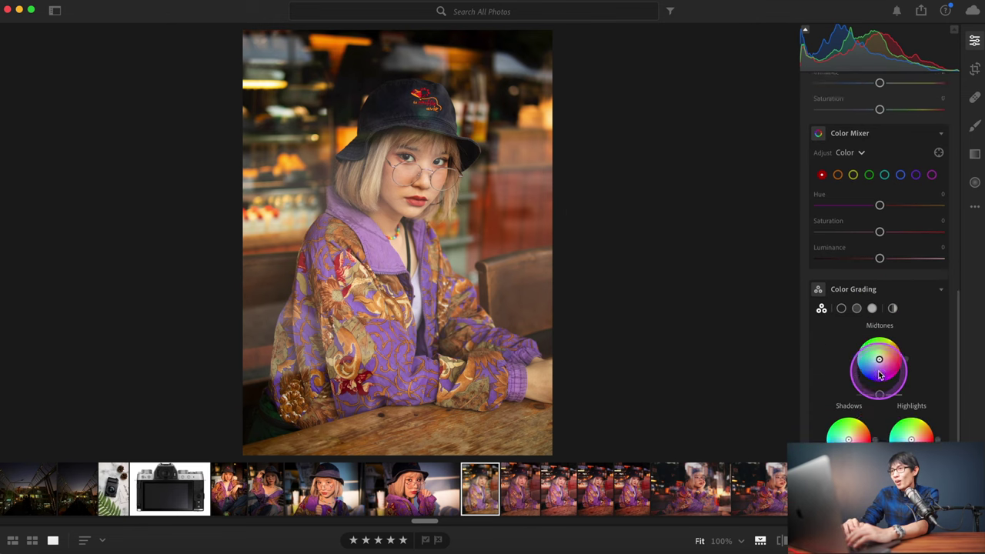
scroll(880, 374, down, 2)
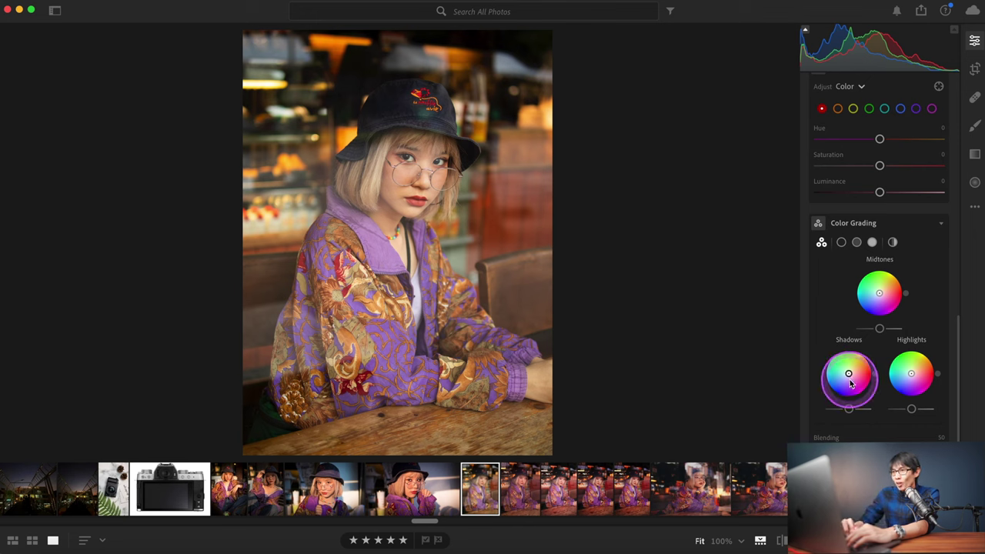
drag(850, 375, 854, 377)
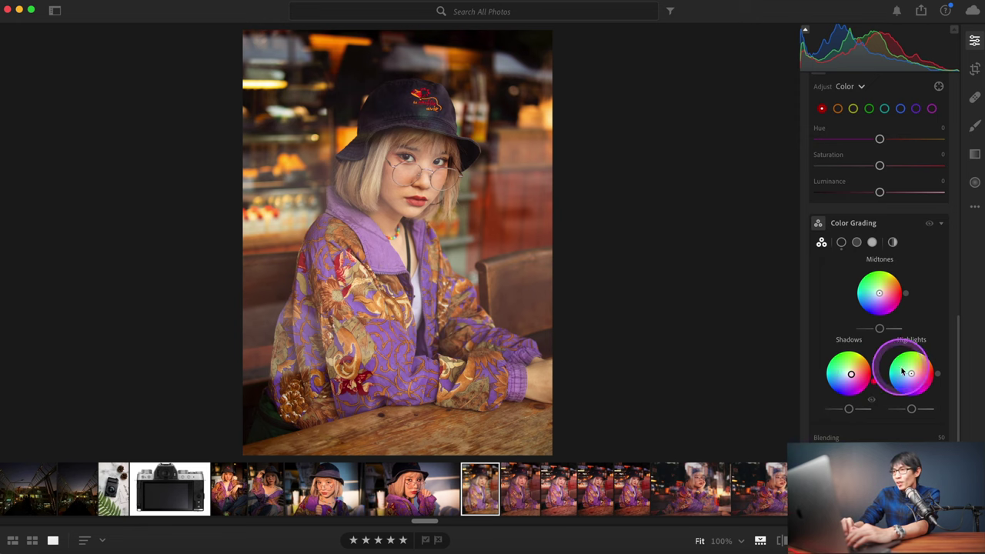
drag(912, 375, 915, 376)
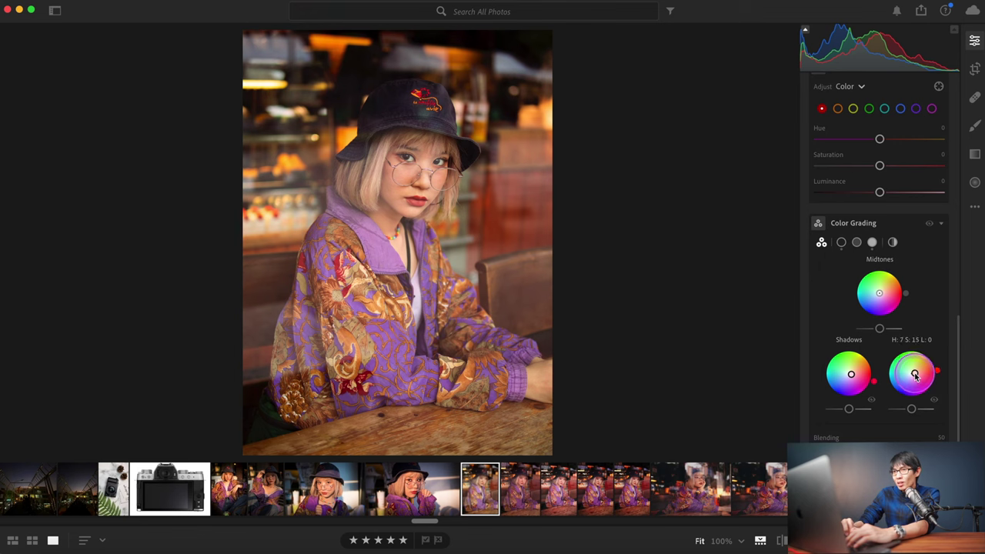
drag(914, 375, 914, 374)
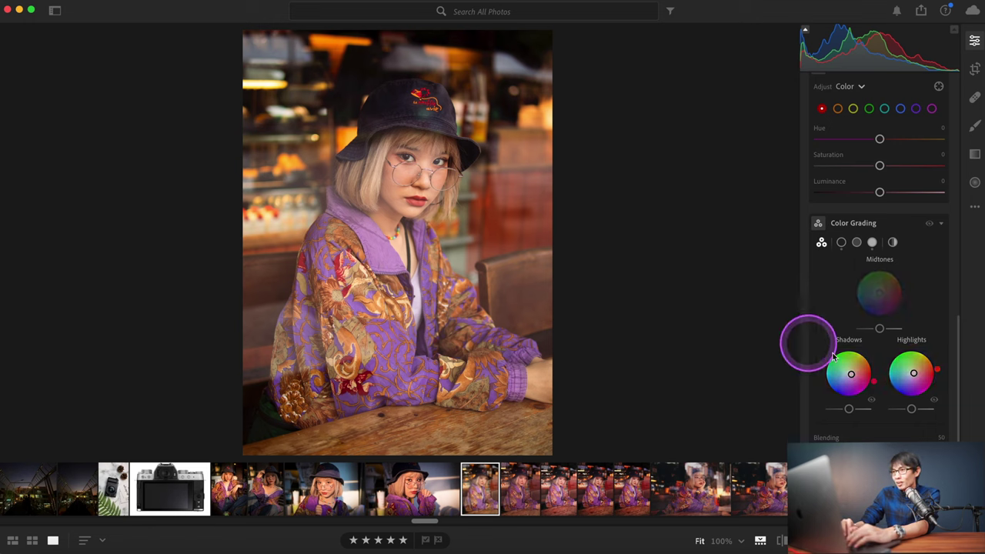
drag(853, 381, 853, 378)
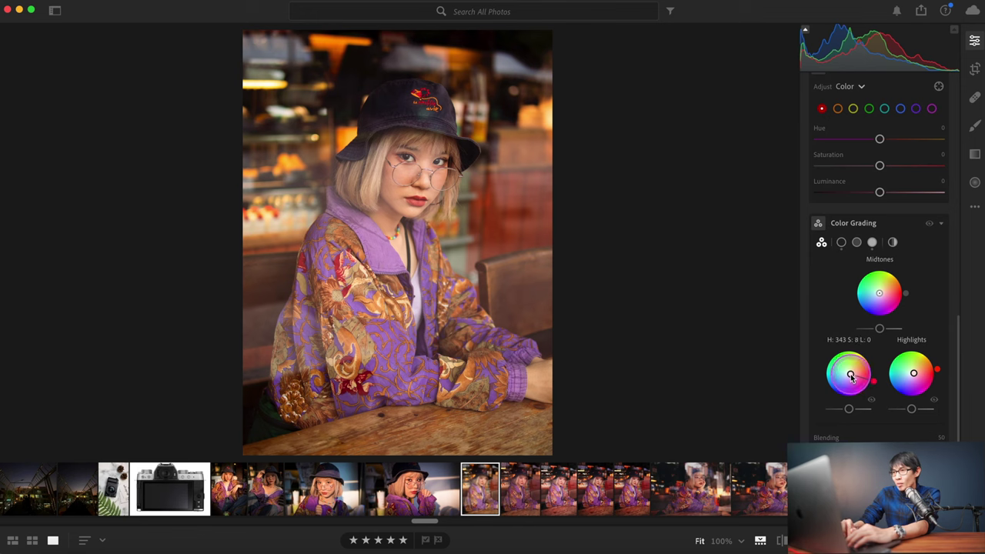
drag(850, 376, 849, 374)
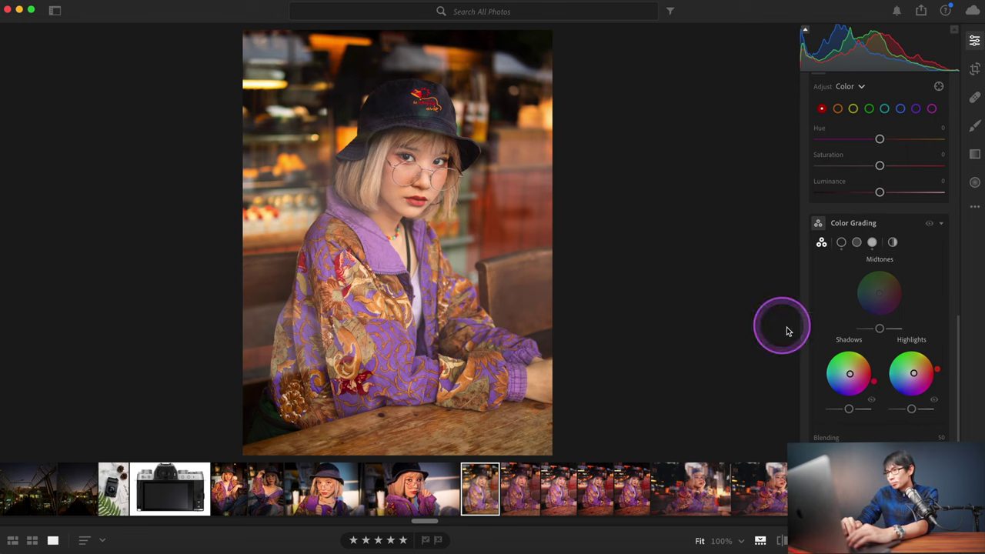
In the Effects panel, set Vignette to about -17 and leave the other sliders at 0.
scroll(873, 420, down, 2)
scroll(873, 424, up, 4)
scroll(872, 430, up, 3)
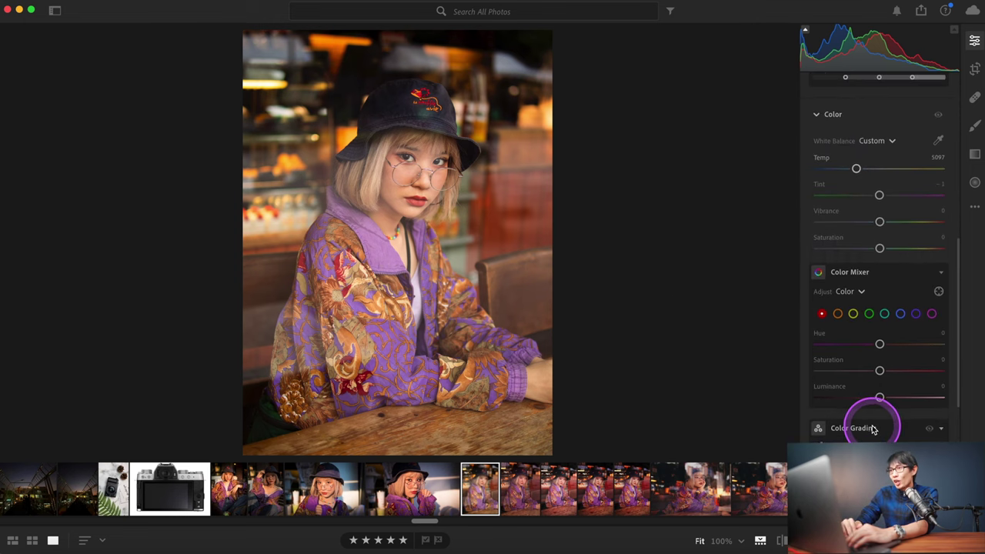
scroll(872, 429, down, 1)
scroll(873, 430, down, 5)
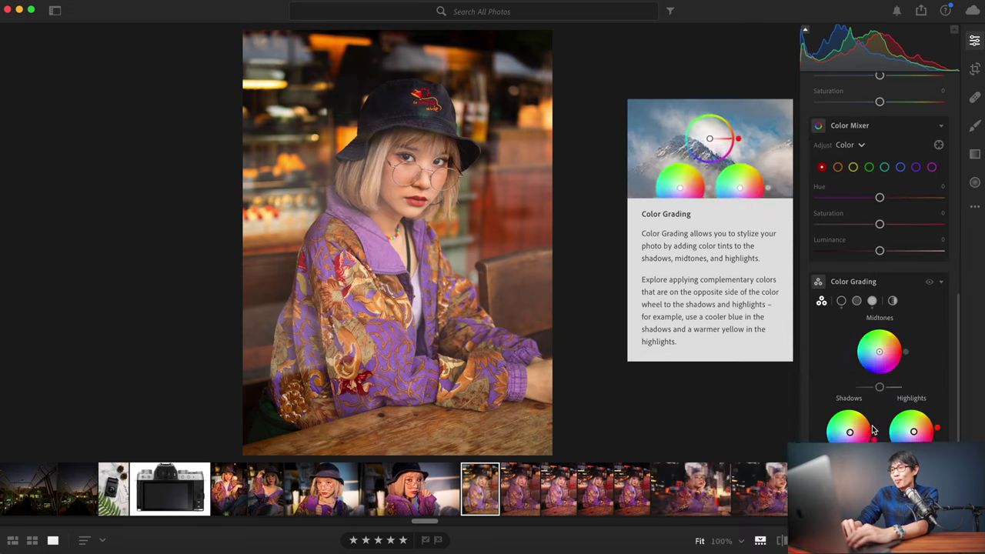
click(860, 435)
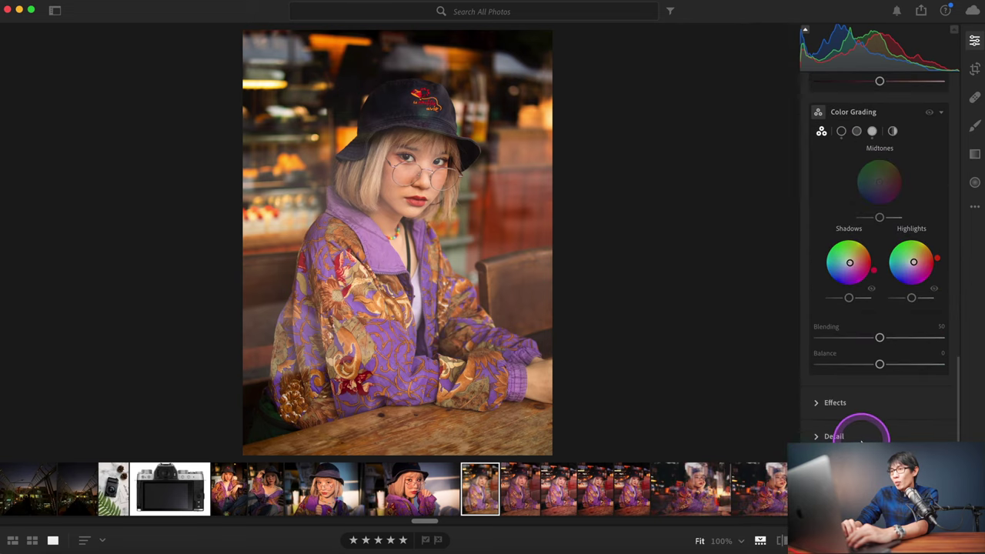
click(823, 404)
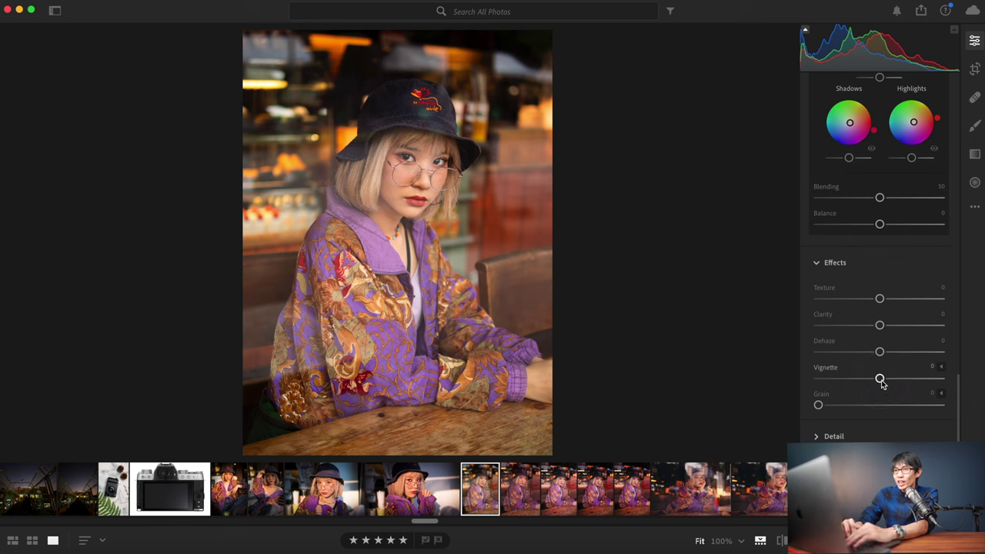
mouse_move(881, 380)
mouse_down()
mouse_move(937, 381)
mouse_move(856, 379)
mouse_move(875, 379)
mouse_up()
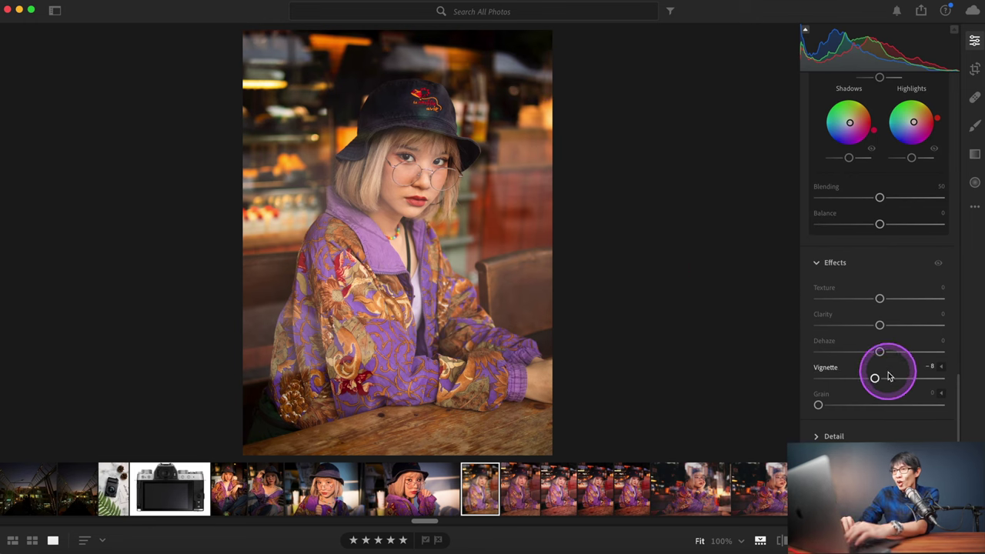
drag(875, 378, 871, 380)
drag(871, 380, 869, 380)
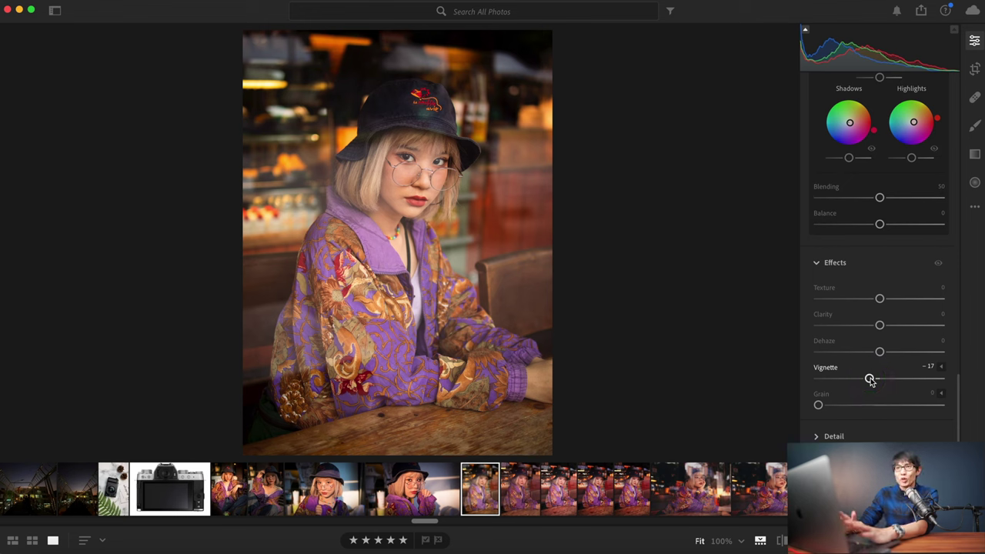
scroll(923, 325, up, 5)
scroll(923, 325, up, 5)
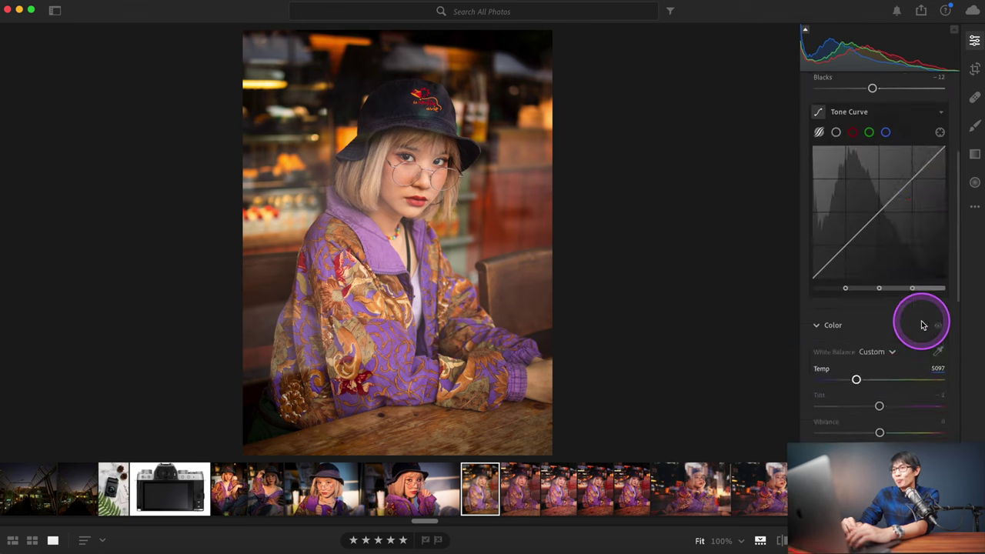
scroll(922, 322, up, 5)
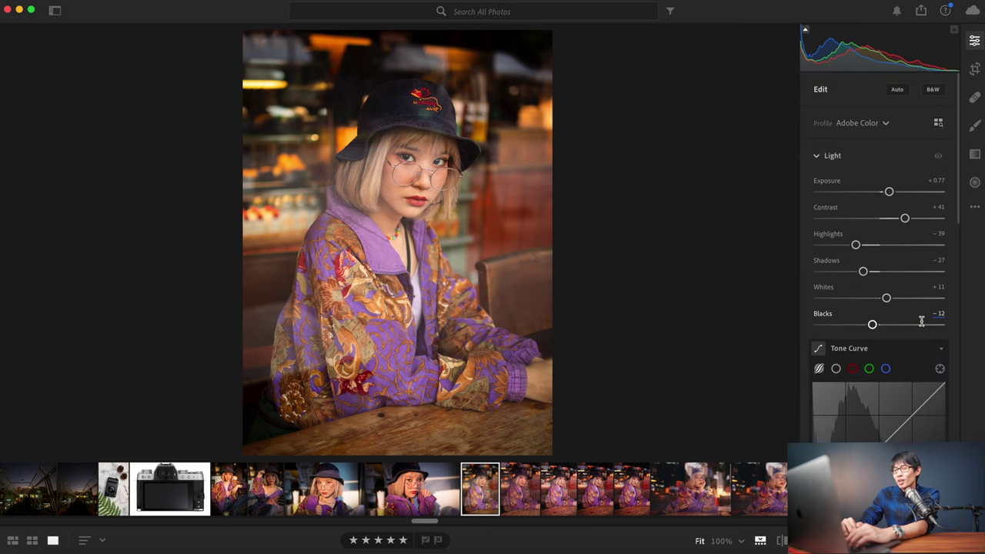
click(901, 383)
scroll(901, 381, down, 4)
scroll(905, 381, down, 1)
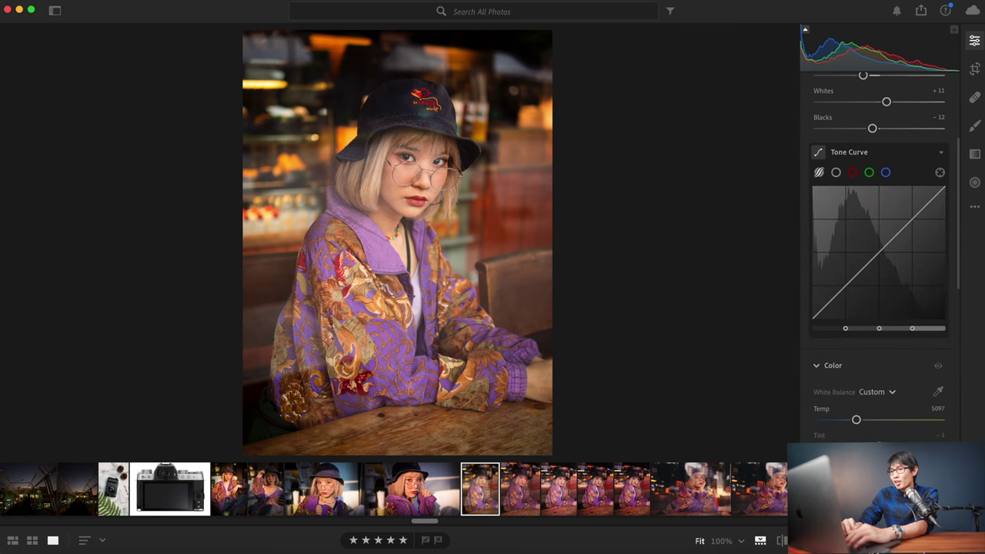
click(781, 541)
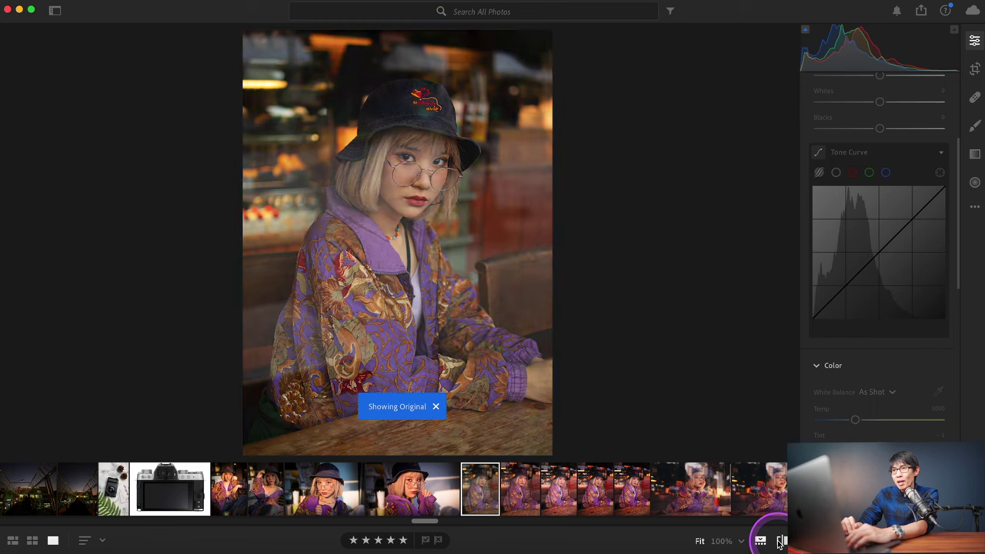
click(541, 117)
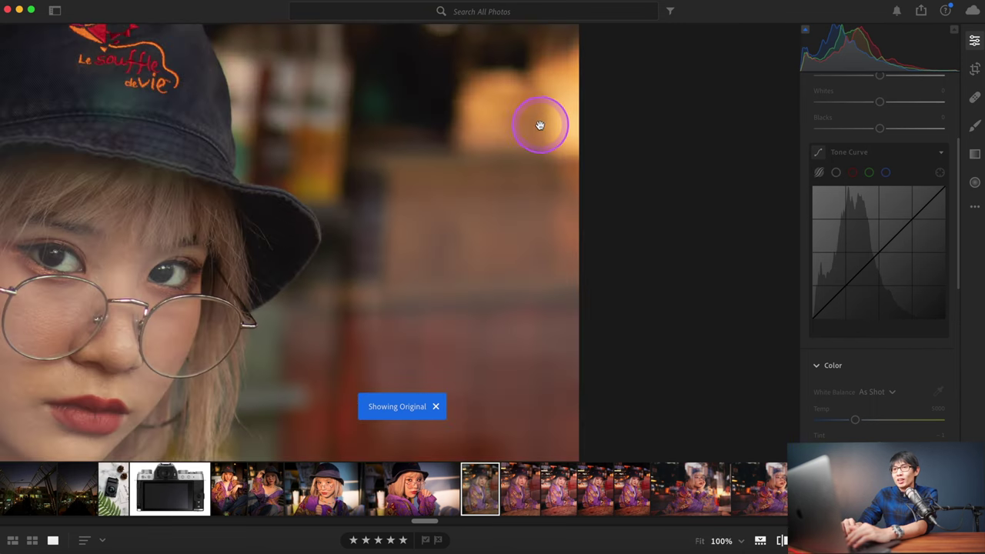
click(540, 120)
click(411, 162)
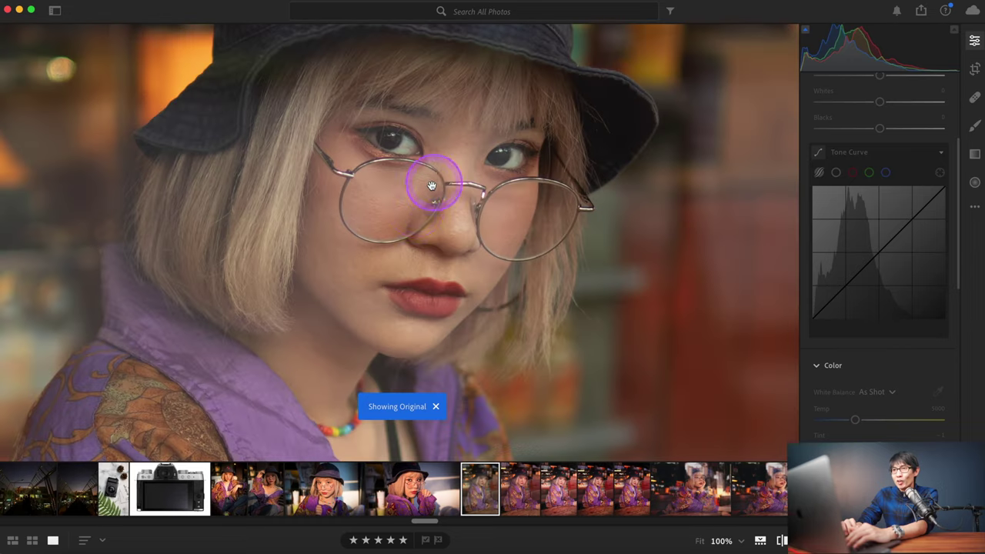
click(456, 183)
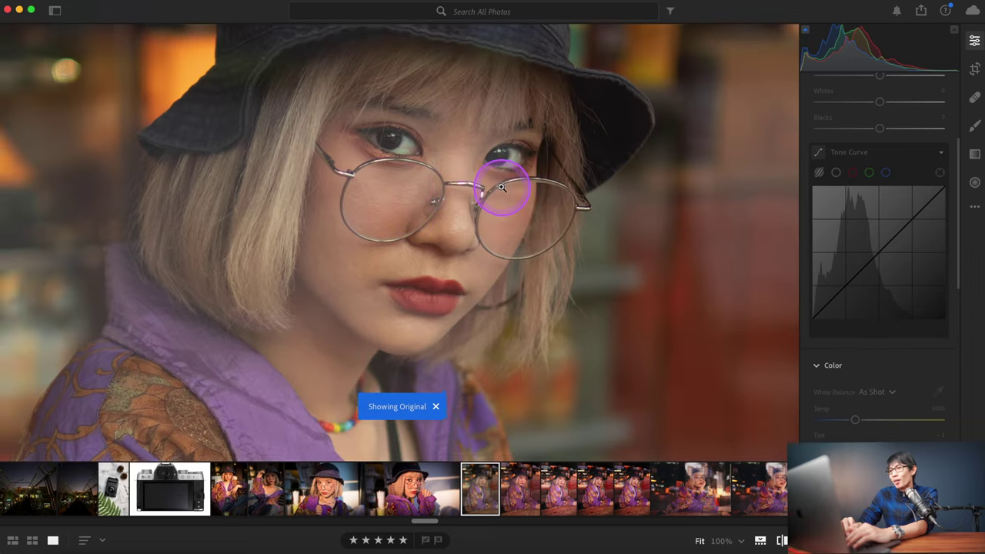
click(782, 541)
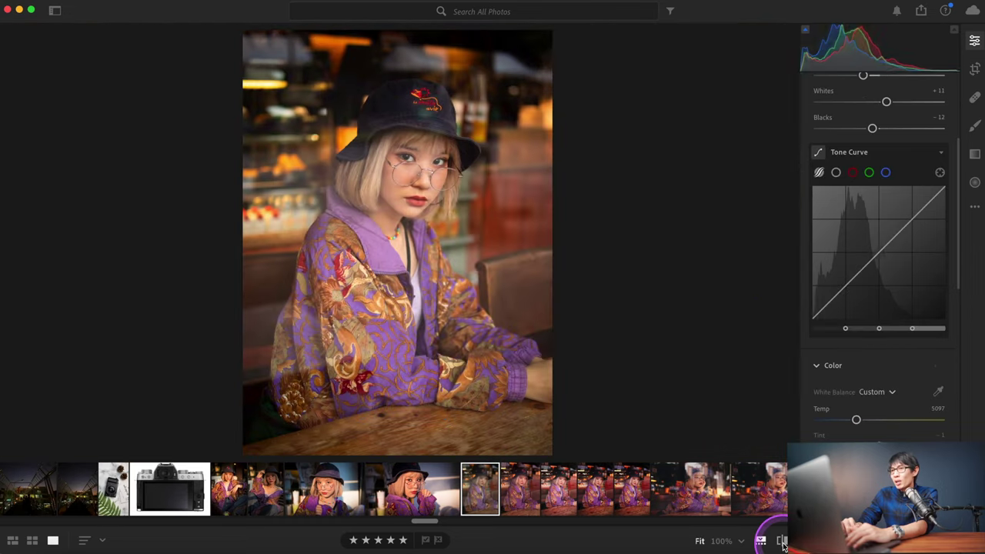
scroll(857, 378, up, 5)
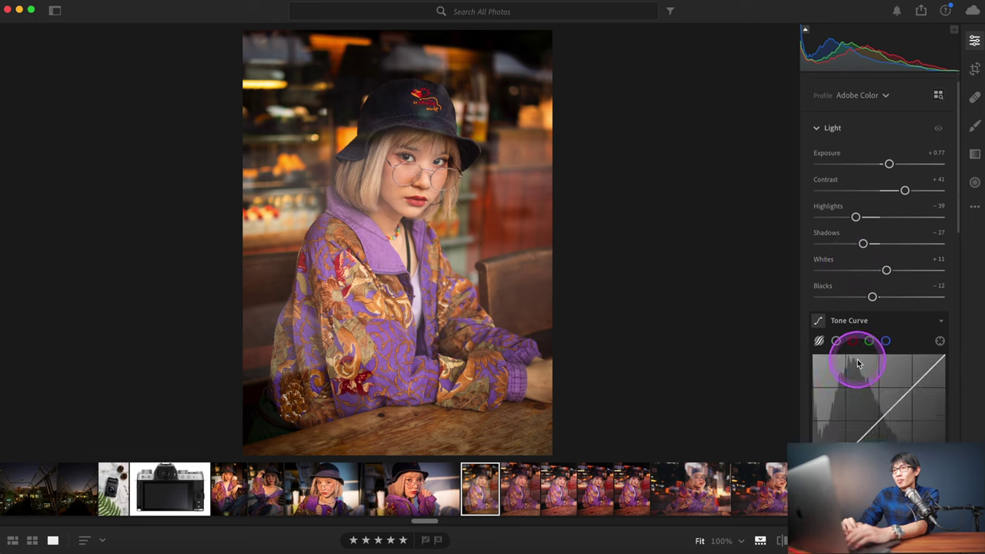
scroll(854, 412, down, 5)
scroll(858, 422, down, 3)
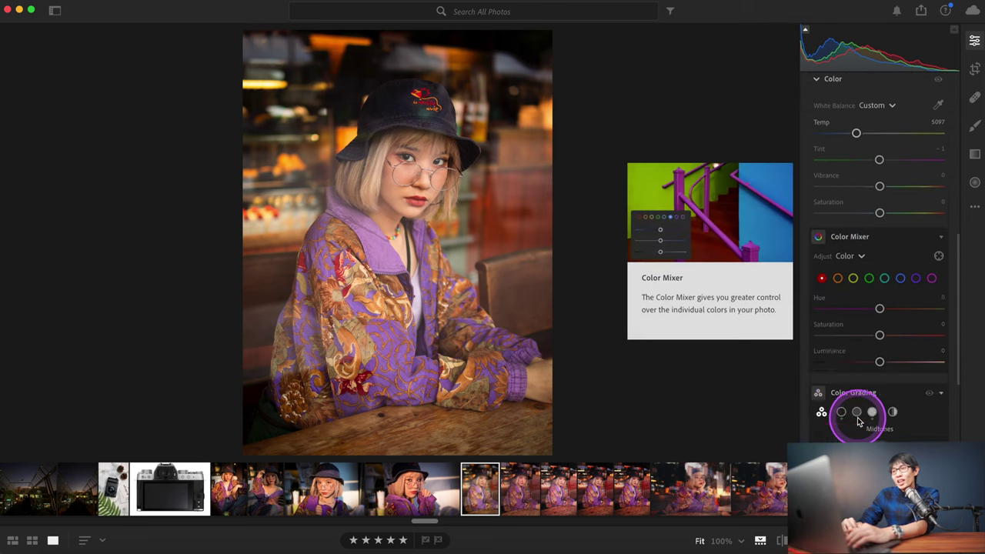
scroll(858, 424, down, 3)
scroll(857, 428, down, 3)
scroll(856, 431, down, 2)
scroll(857, 433, down, 3)
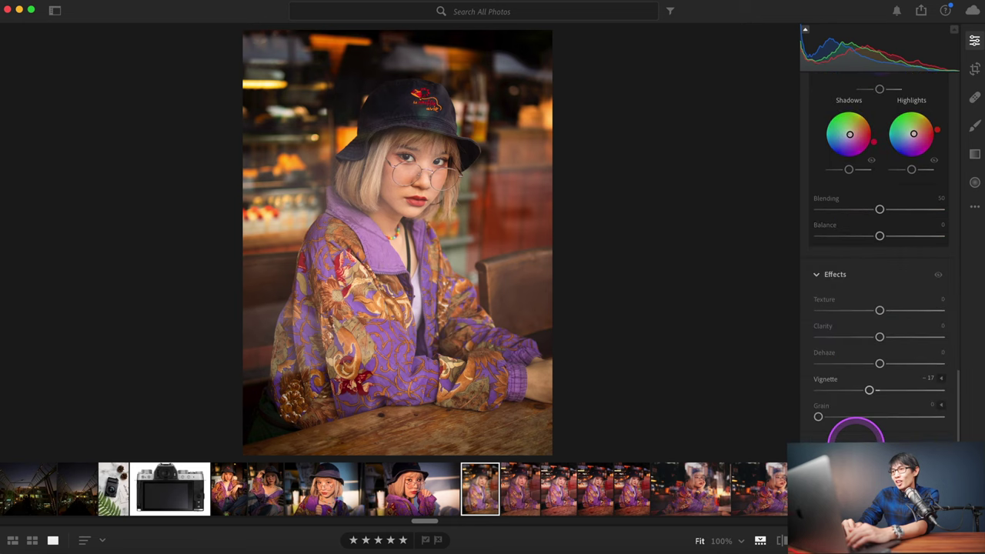
scroll(855, 430, up, 3)
scroll(854, 429, up, 5)
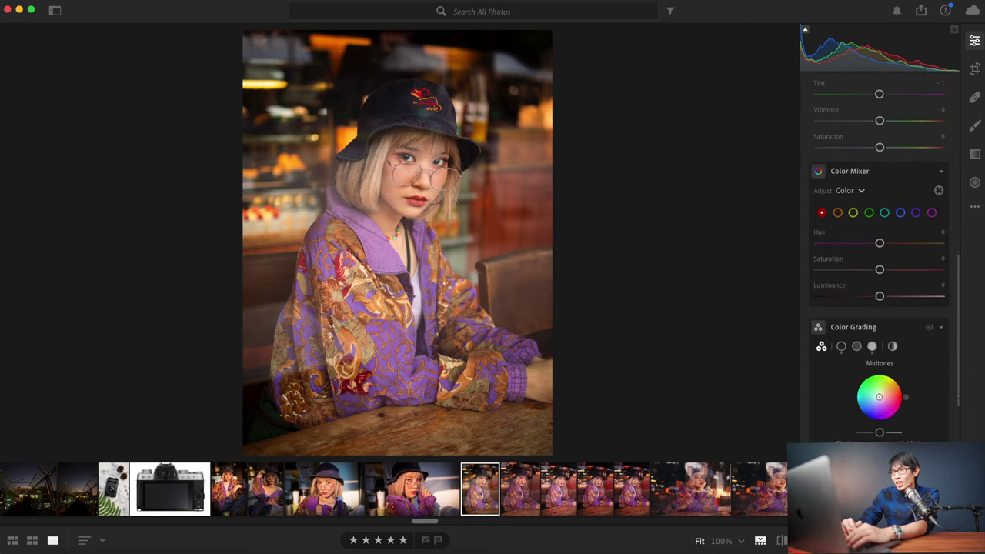
scroll(854, 430, up, 1)
scroll(858, 408, up, 3)
scroll(862, 385, up, 2)
scroll(866, 361, up, 1)
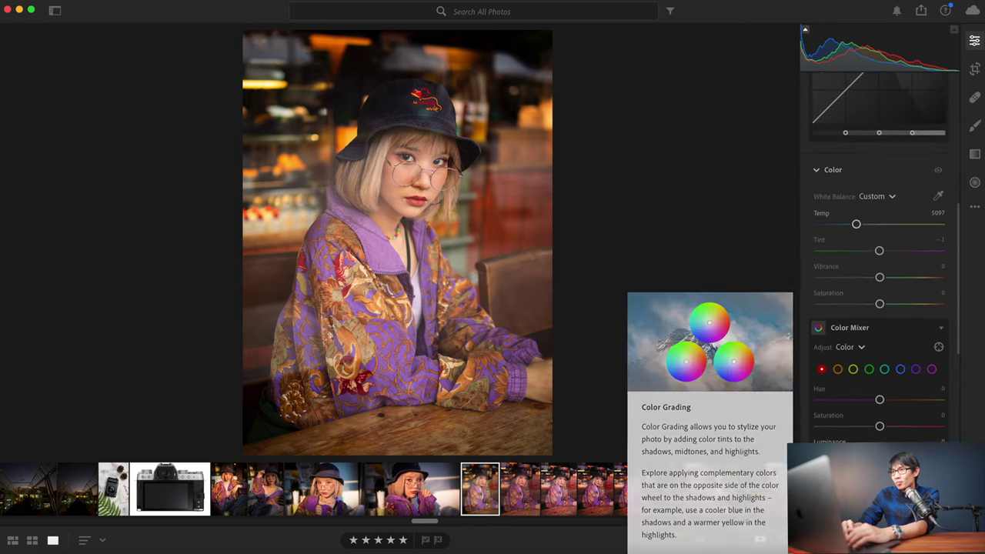
scroll(868, 343, up, 2)
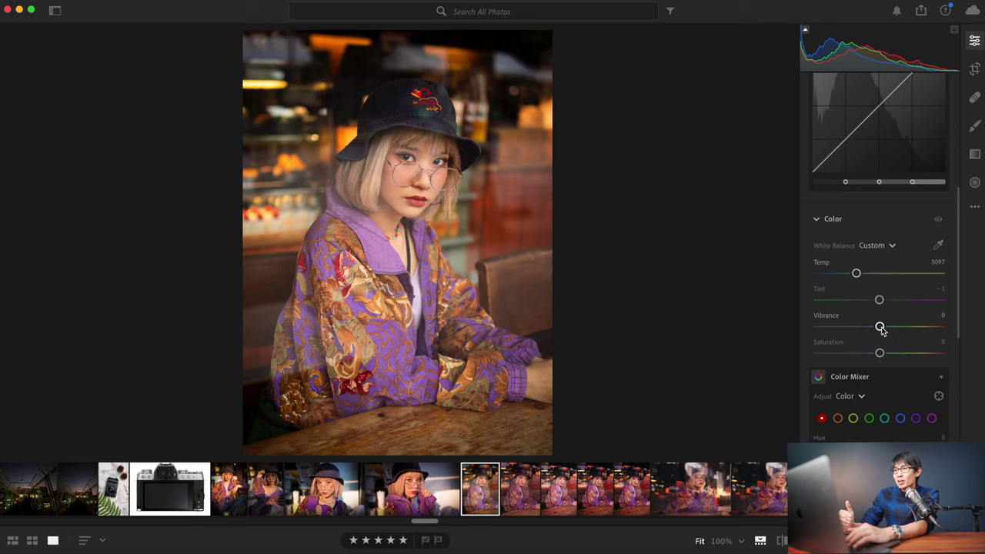
Undo the trial Vibrance and Saturation boosts, then set Vibrance to +15 with Saturation 0.
mouse_move(880, 327)
mouse_down()
mouse_move(924, 330)
mouse_move(885, 328)
mouse_move(906, 355)
mouse_up()
key(super+z)
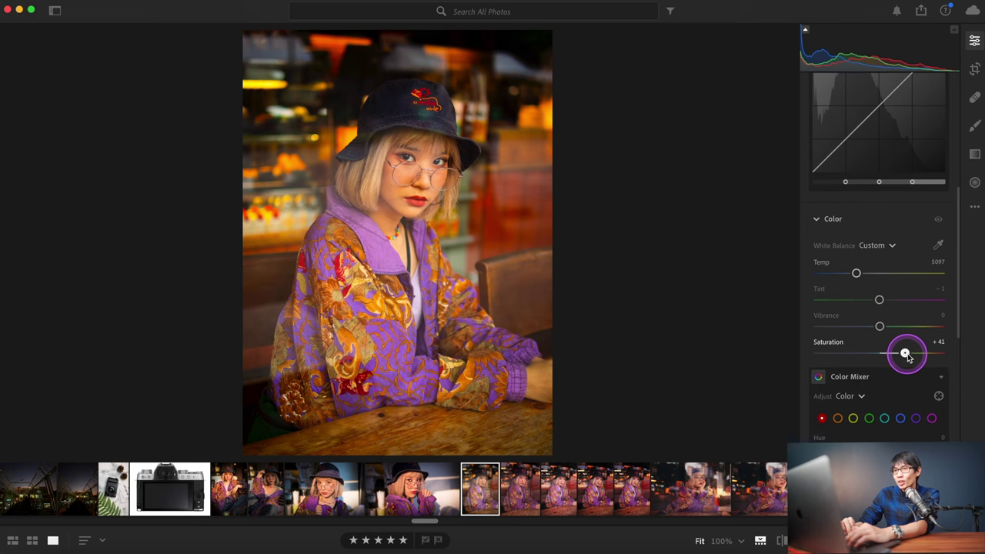
click(460, 151)
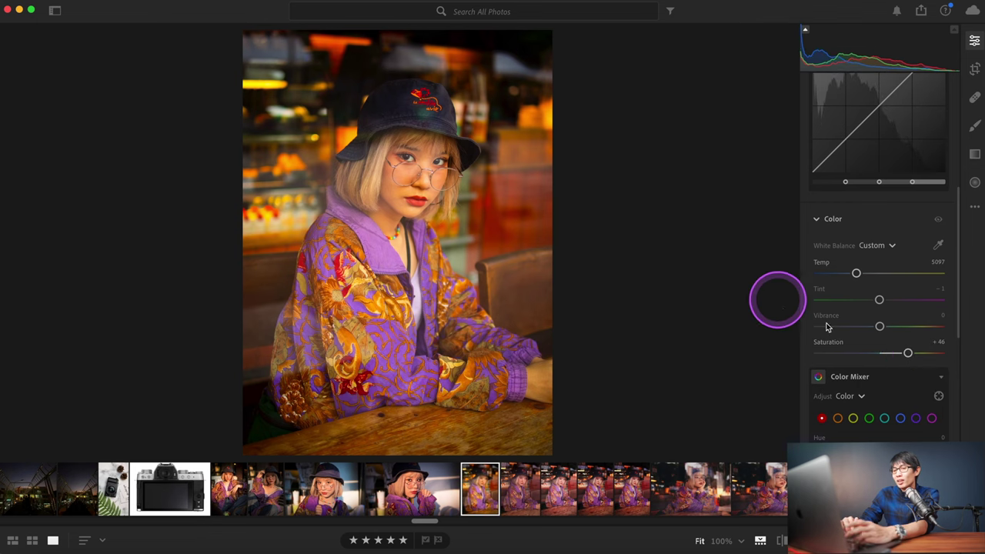
key(super+z)
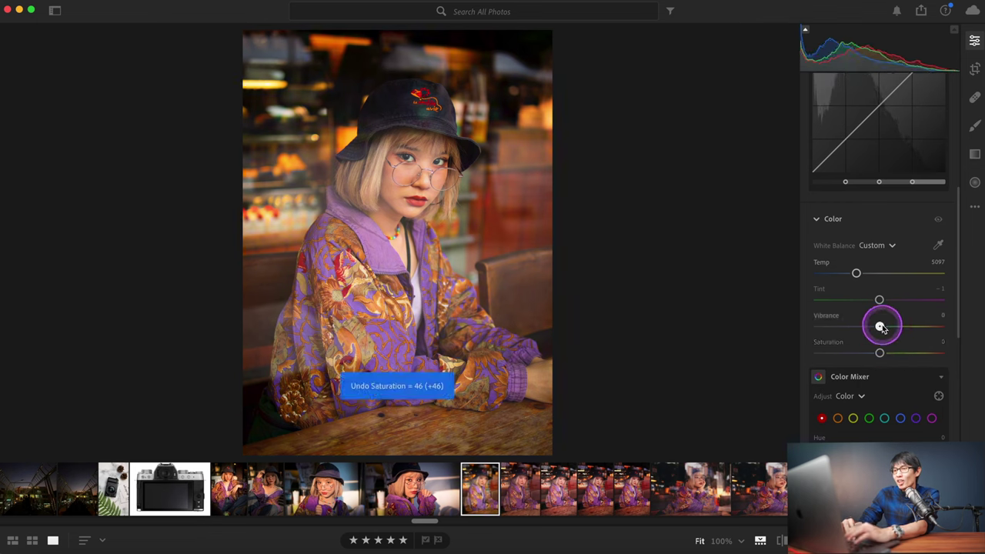
drag(881, 326, 884, 327)
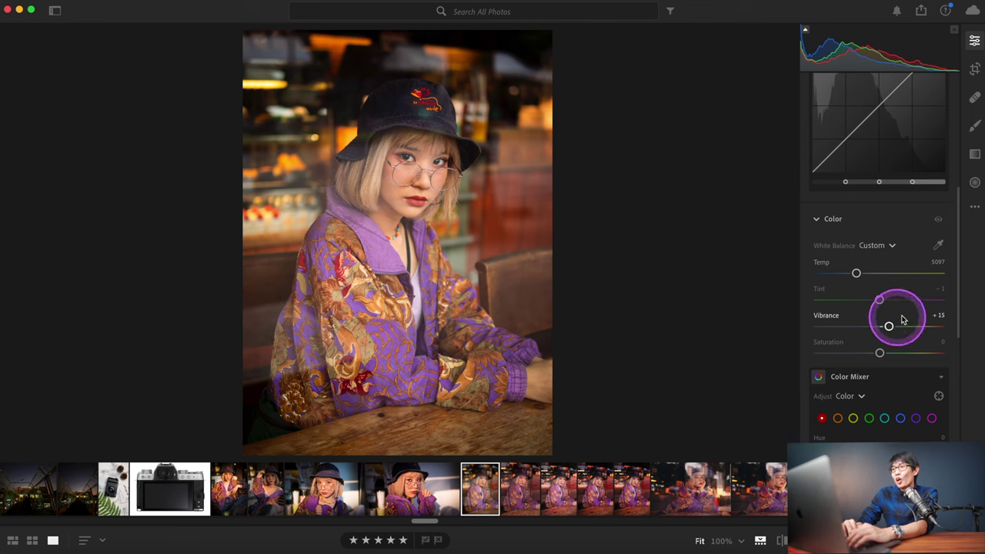
scroll(904, 315, up, 1)
scroll(908, 269, up, 4)
scroll(908, 230, up, 2)
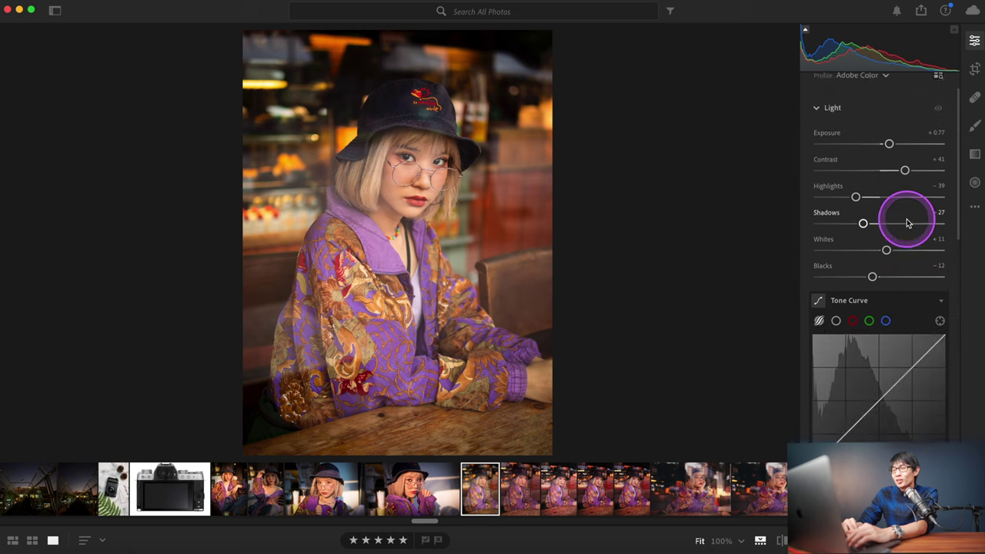
scroll(908, 223, up, 2)
scroll(908, 223, down, 3)
scroll(908, 223, up, 3)
scroll(908, 223, down, 3)
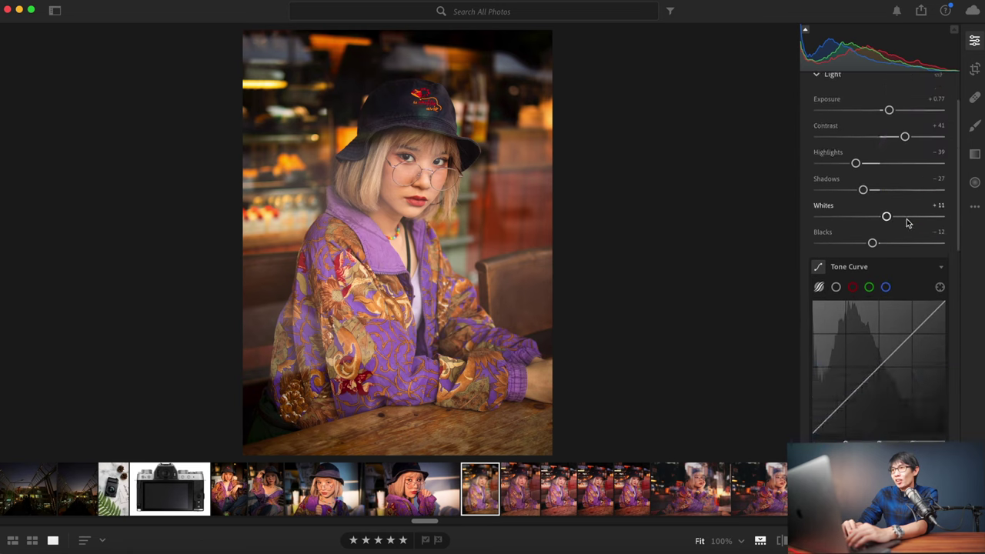
scroll(907, 222, down, 2)
scroll(900, 227, up, 5)
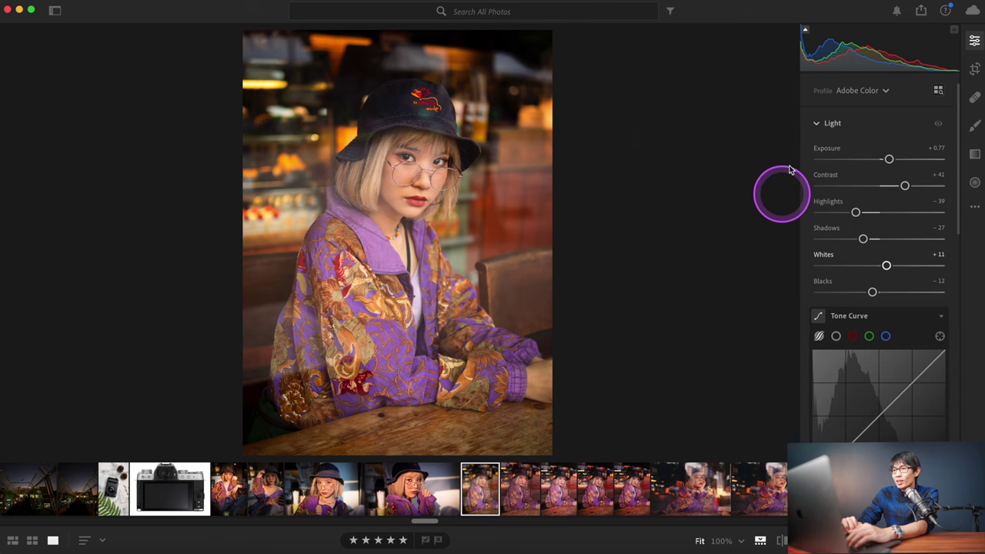
scroll(886, 242, down, 2)
scroll(888, 252, down, 4)
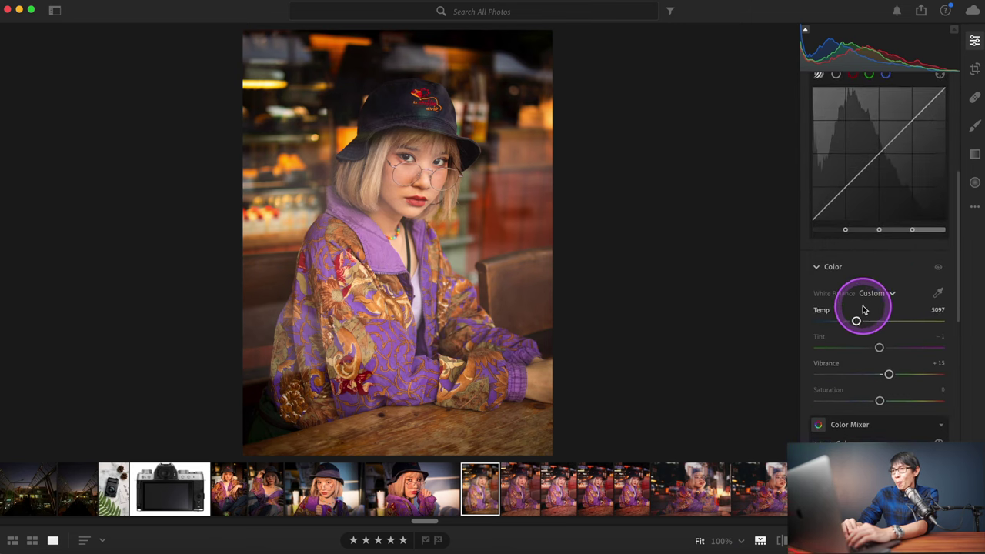
scroll(862, 308, down, 2)
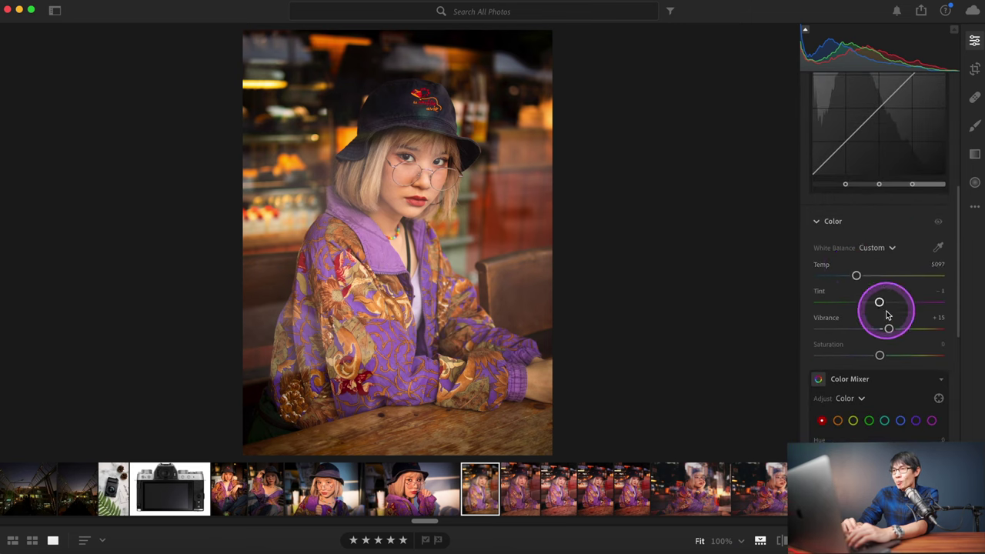
scroll(882, 342, down, 1)
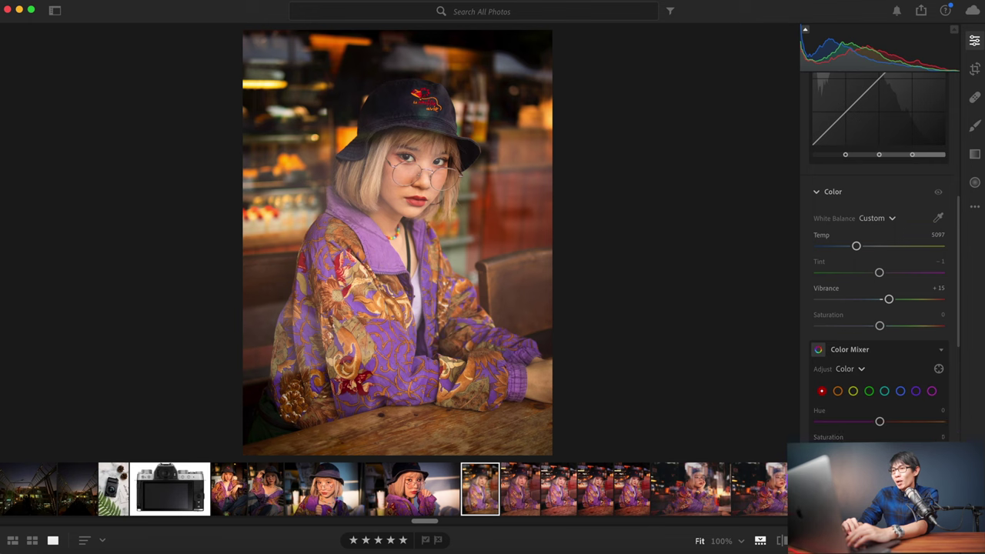
click(781, 541)
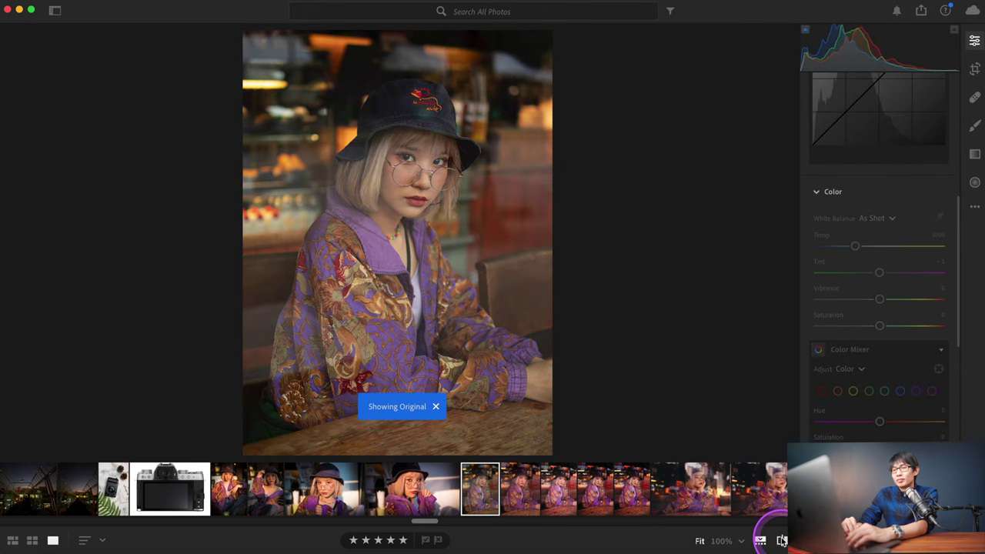
click(781, 541)
click(781, 541)
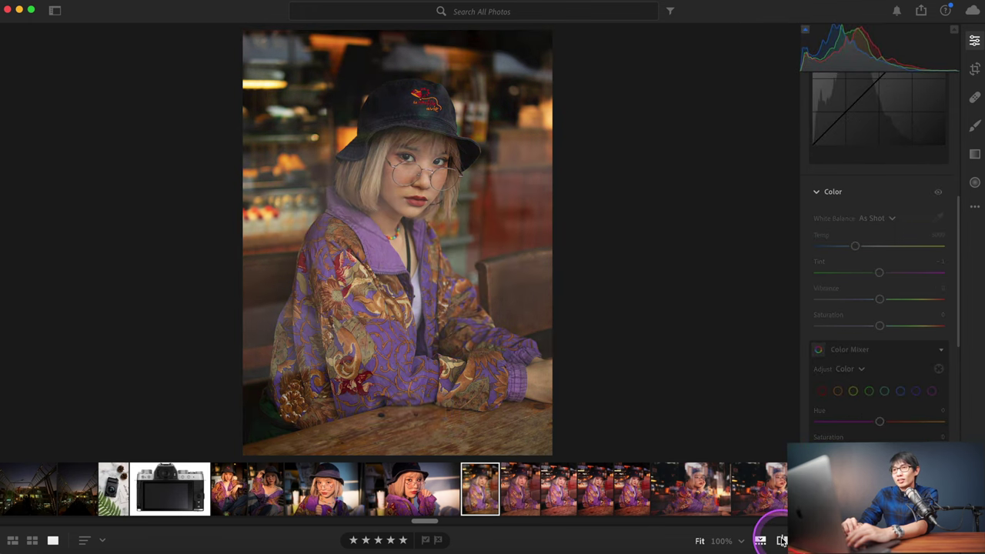
click(781, 541)
click(781, 541)
click(781, 541)
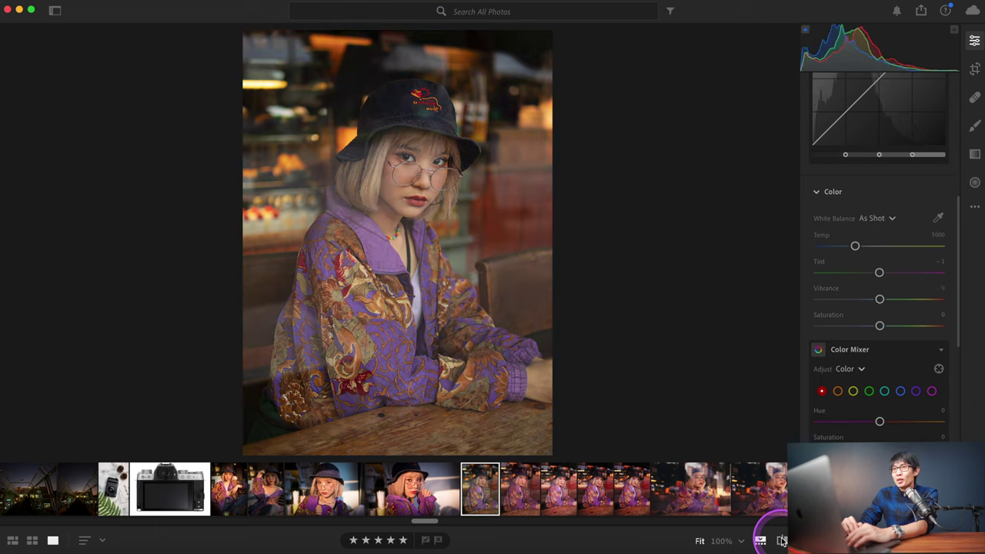
click(781, 540)
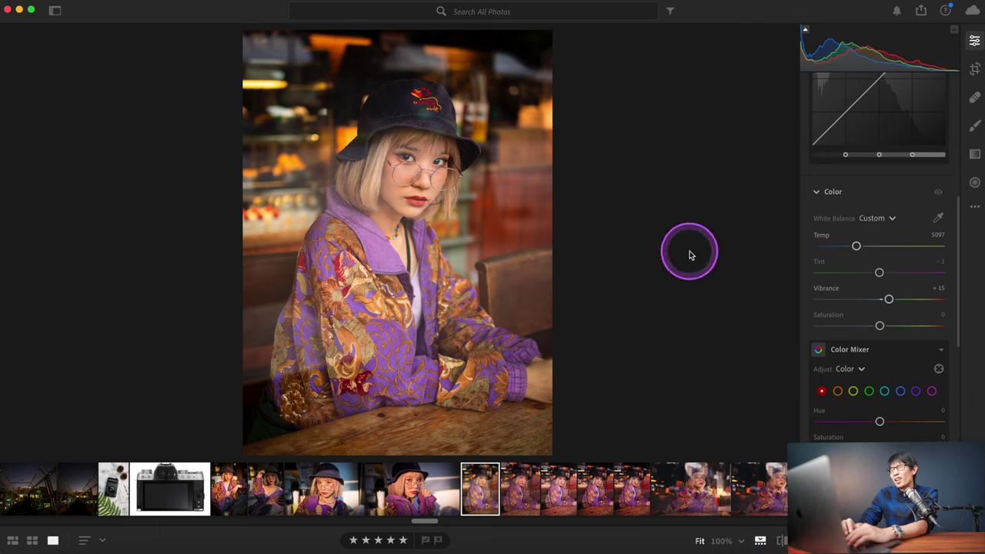